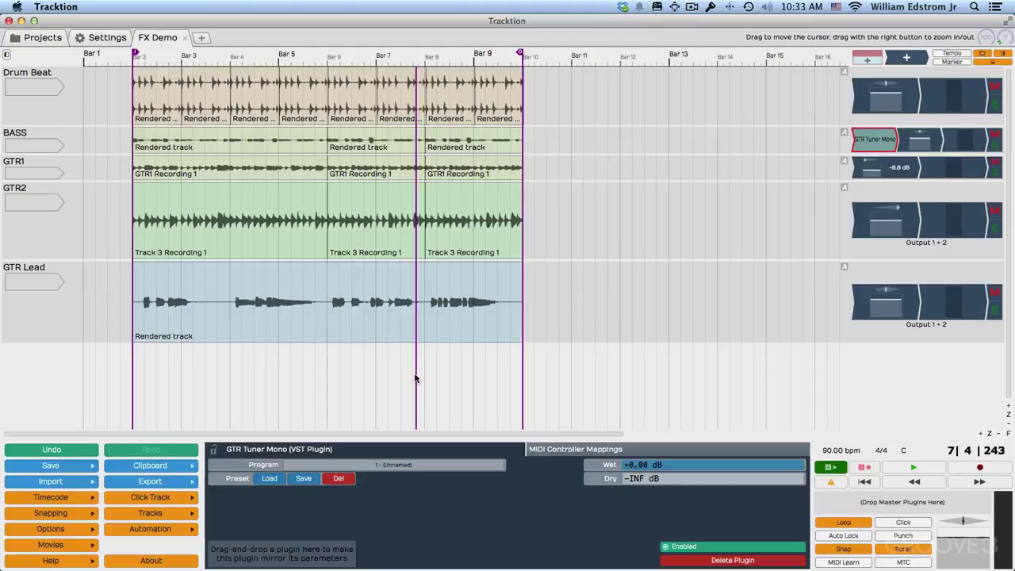
Step: Show the plugin list settings, scroll to the top, and bring up the Scanning and Sorting menu
{"action": "left_click", "coordinate": [101, 39]}
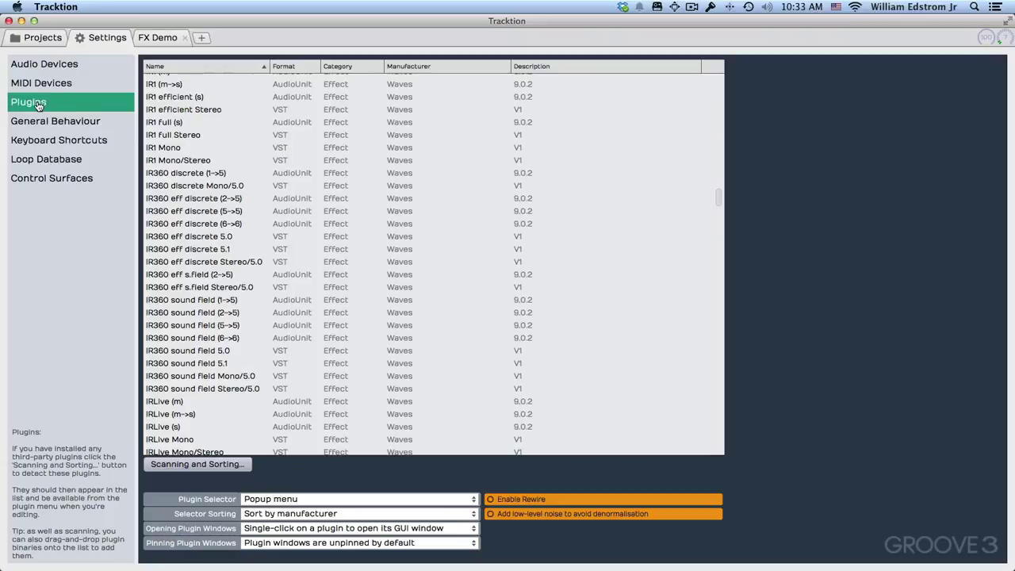
{"action": "scroll", "coordinate": [211, 139], "scroll_direction": "up", "scroll_amount": 20}
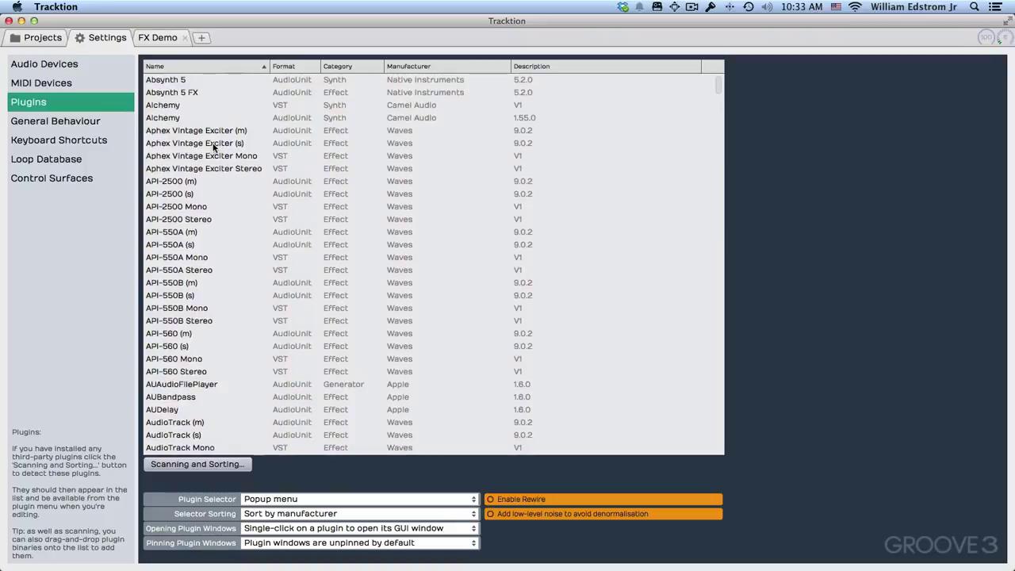
{"action": "left_click", "coordinate": [183, 466]}
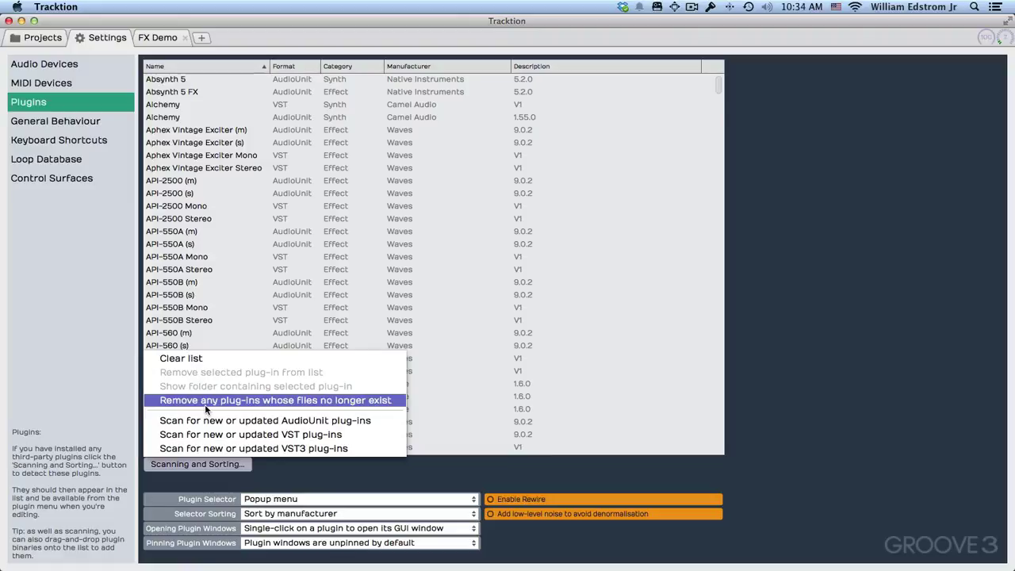
Step: Clear the plugin list, then rescan it for new or updated AudioUnit plug-ins
{"action": "left_click", "coordinate": [184, 358]}
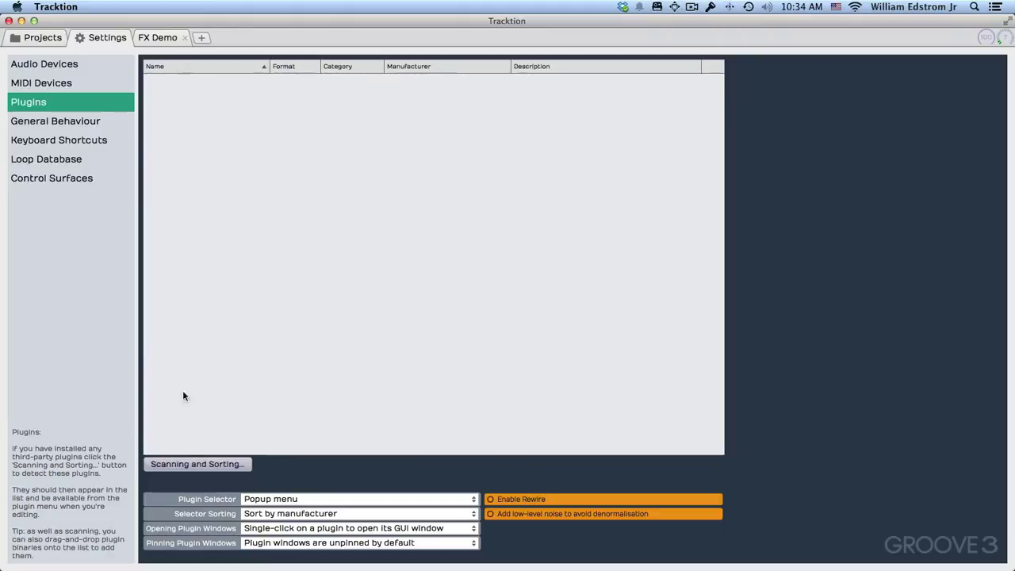
{"action": "left_click", "coordinate": [184, 465]}
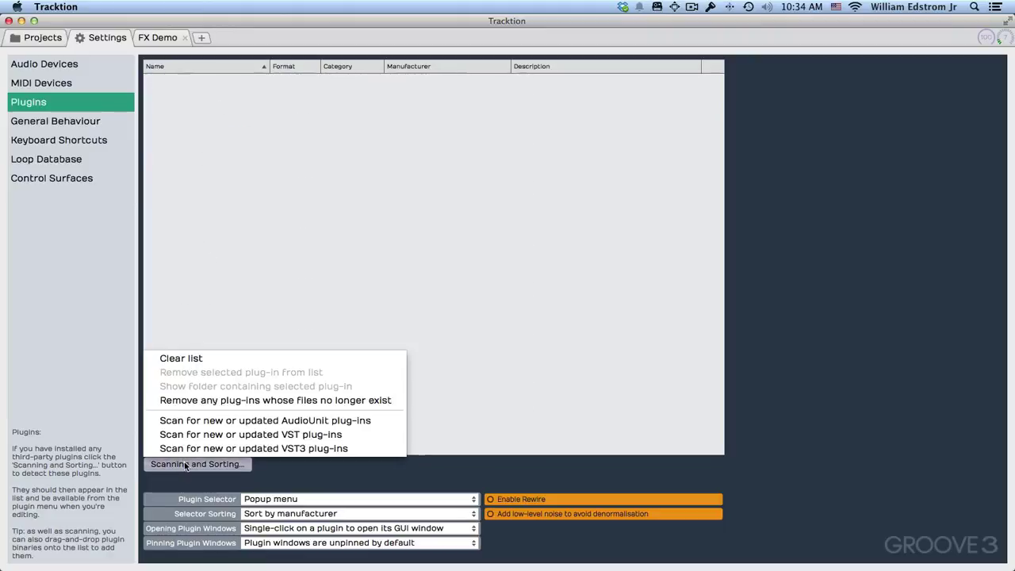
{"action": "left_click", "coordinate": [202, 421]}
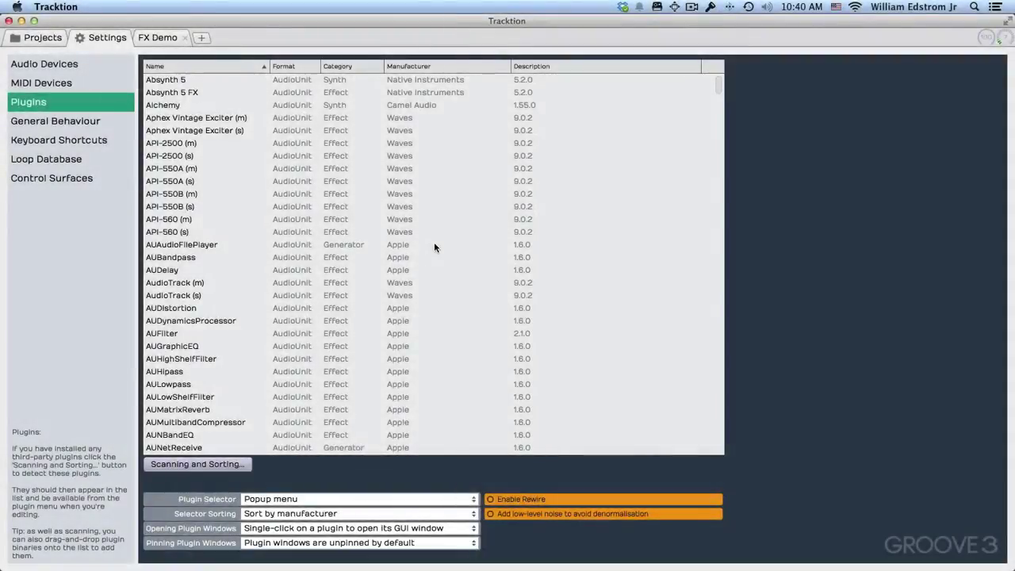
{"action": "scroll", "coordinate": [259, 222], "scroll_direction": "down", "scroll_amount": 10}
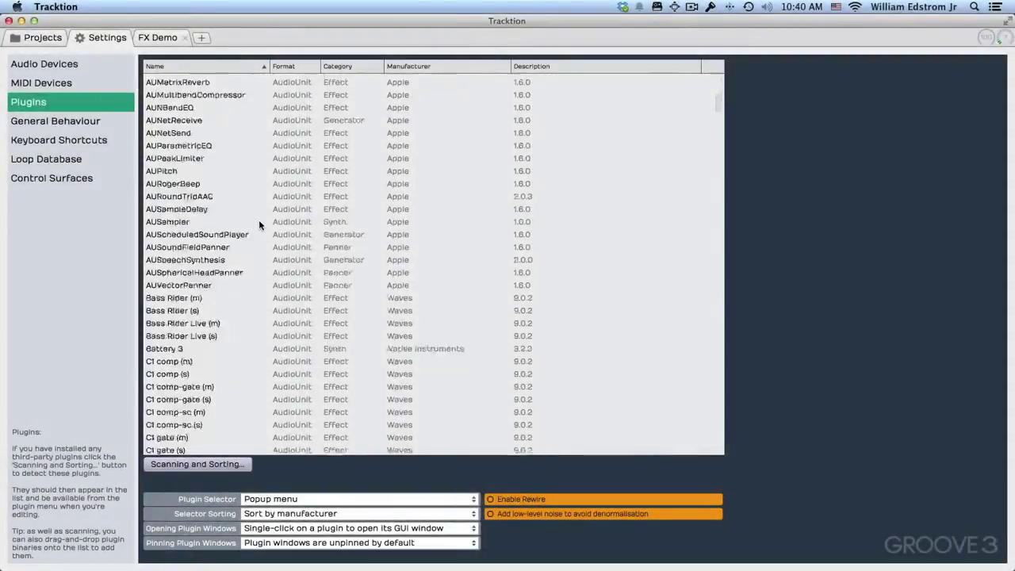
{"action": "scroll", "coordinate": [259, 224], "scroll_direction": "down", "scroll_amount": 15}
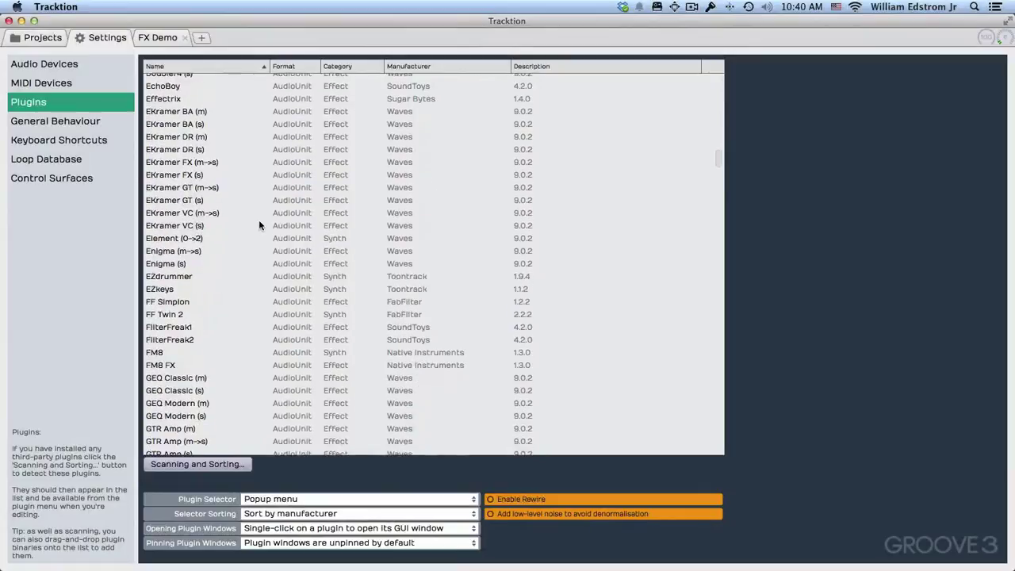
{"action": "scroll", "coordinate": [258, 225], "scroll_direction": "down", "scroll_amount": 20}
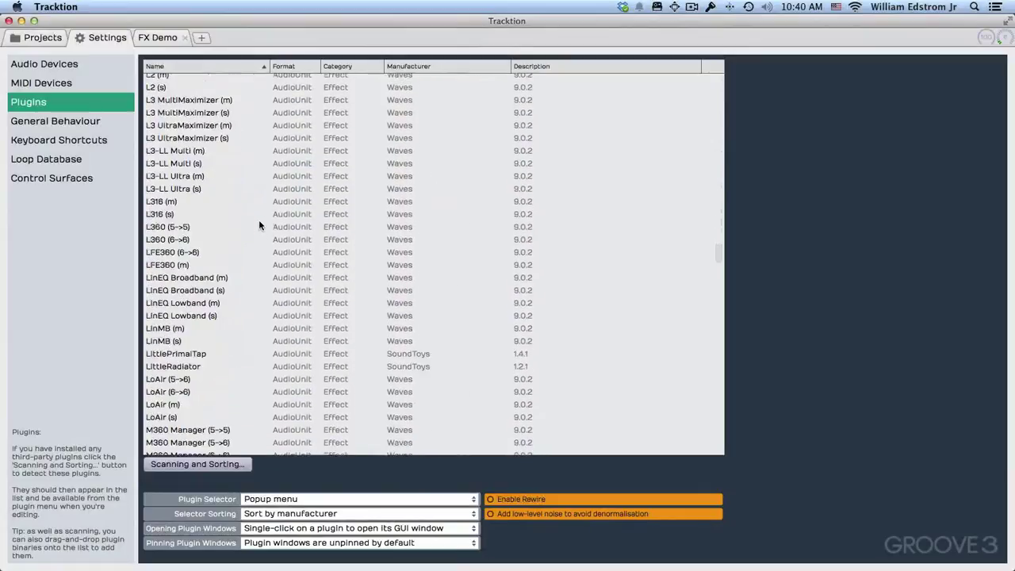
{"action": "scroll", "coordinate": [259, 225], "scroll_direction": "down", "scroll_amount": 20}
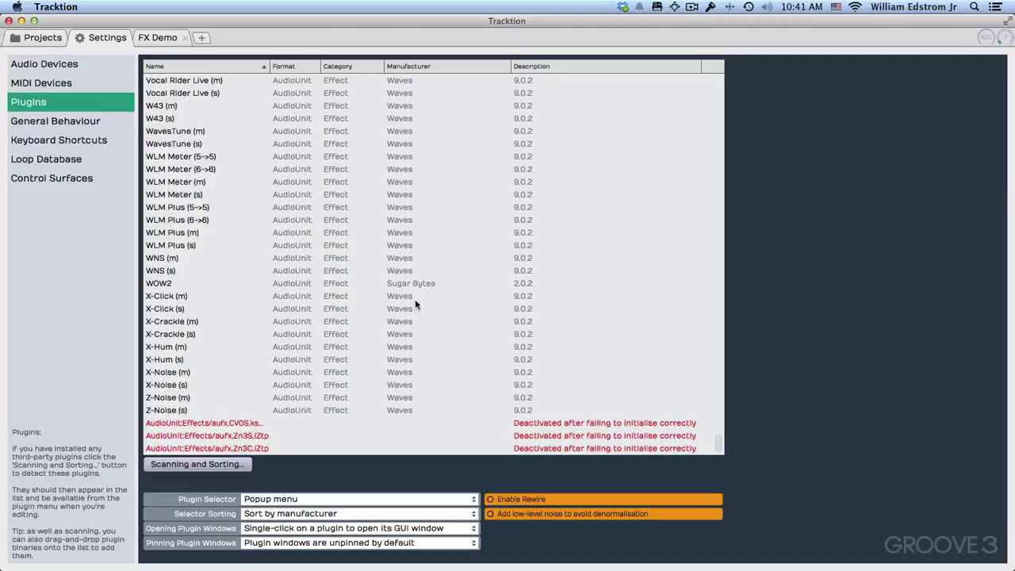
{"action": "scroll", "coordinate": [415, 299], "scroll_direction": "up", "scroll_amount": 20}
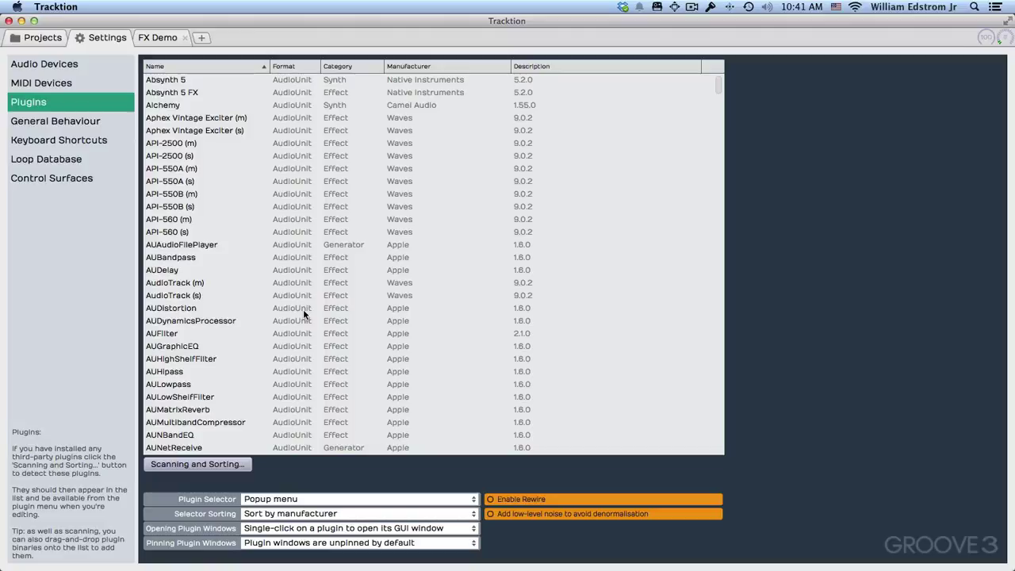
Step: Scan the listed VST folders for new or updated VST plug-ins
{"action": "left_click", "coordinate": [198, 464]}
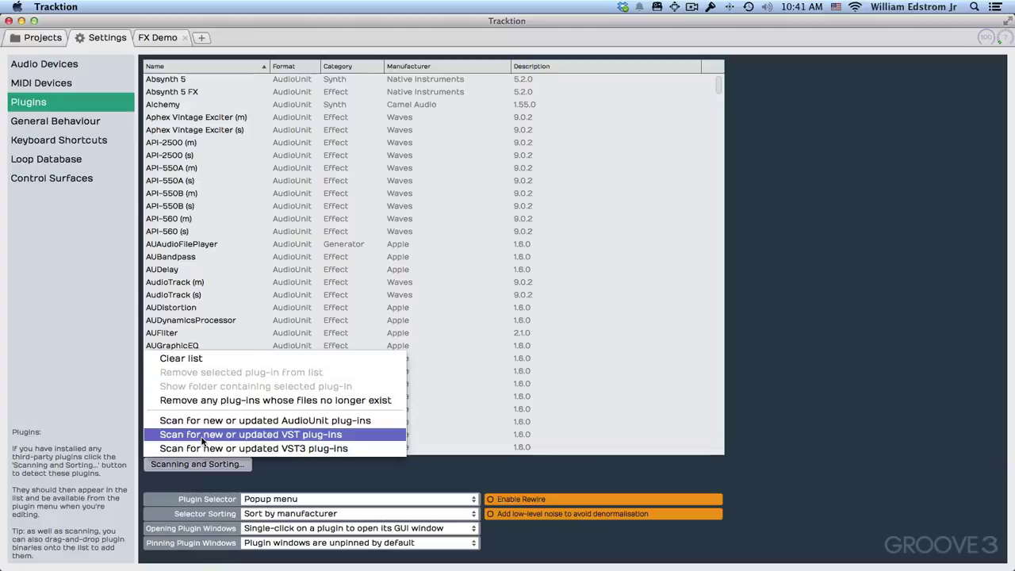
{"action": "left_click", "coordinate": [202, 437]}
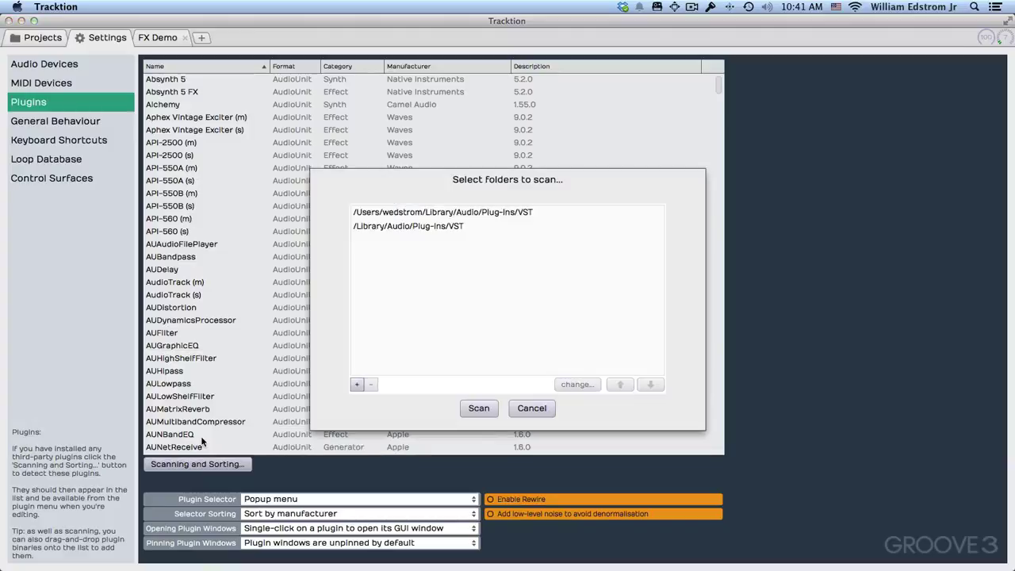
{"action": "left_click", "coordinate": [479, 409]}
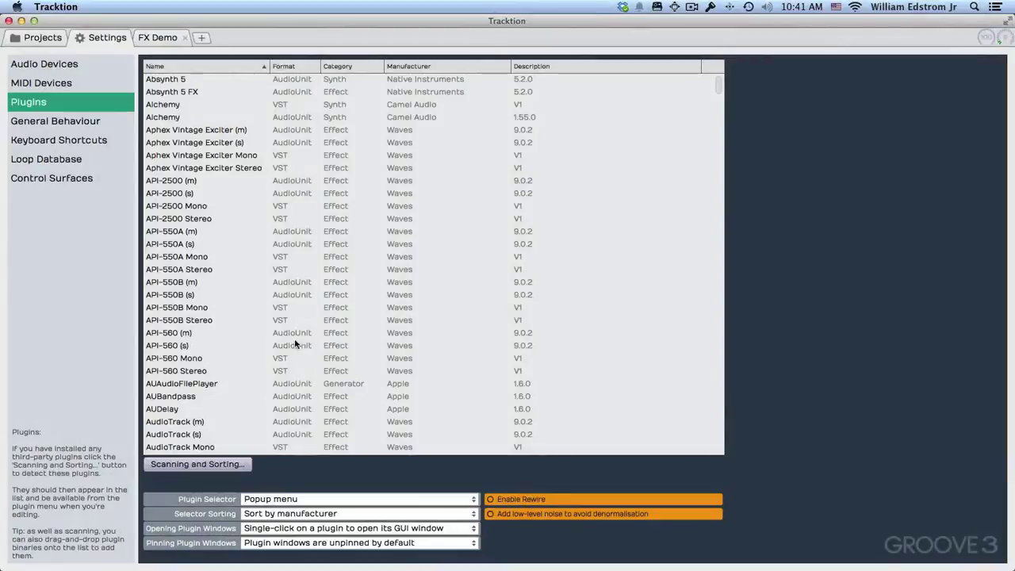
Step: Scan the VST3 folders for new or updated VST3 plug-ins
{"action": "left_click", "coordinate": [218, 468]}
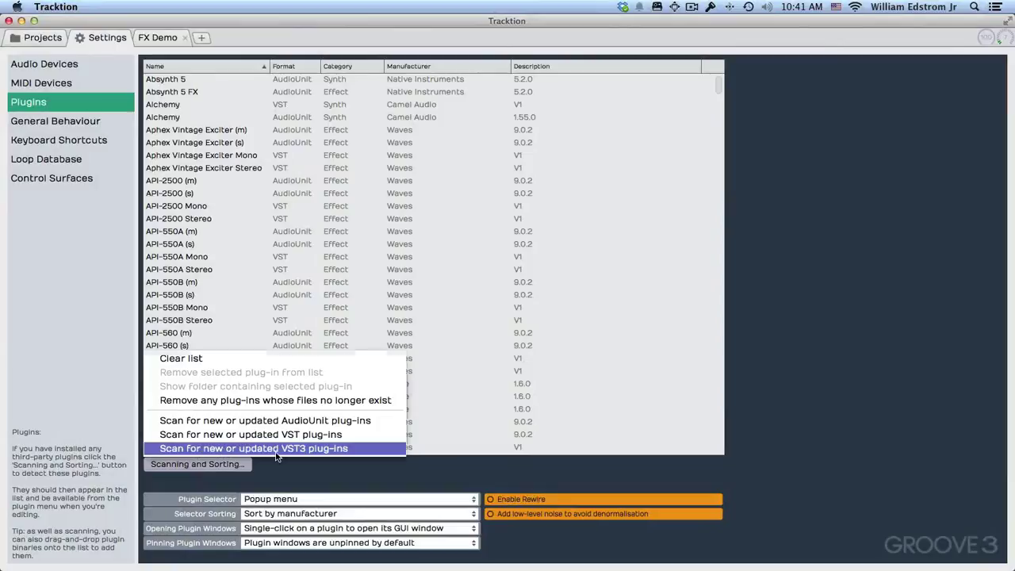
{"action": "left_click", "coordinate": [276, 449]}
{"action": "left_click", "coordinate": [478, 409]}
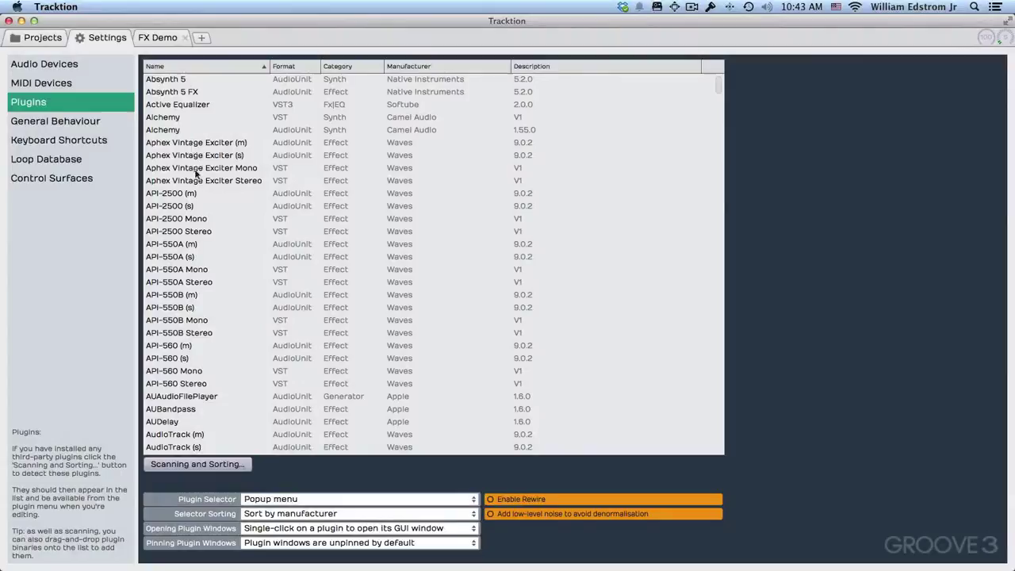
Step: Browse the expanded plugin list and sort it by Manufacturer
{"action": "scroll", "coordinate": [197, 237], "scroll_direction": "down", "scroll_amount": 2}
{"action": "scroll", "coordinate": [198, 232], "scroll_direction": "down", "scroll_amount": 15}
{"action": "scroll", "coordinate": [200, 227], "scroll_direction": "up", "scroll_amount": 15}
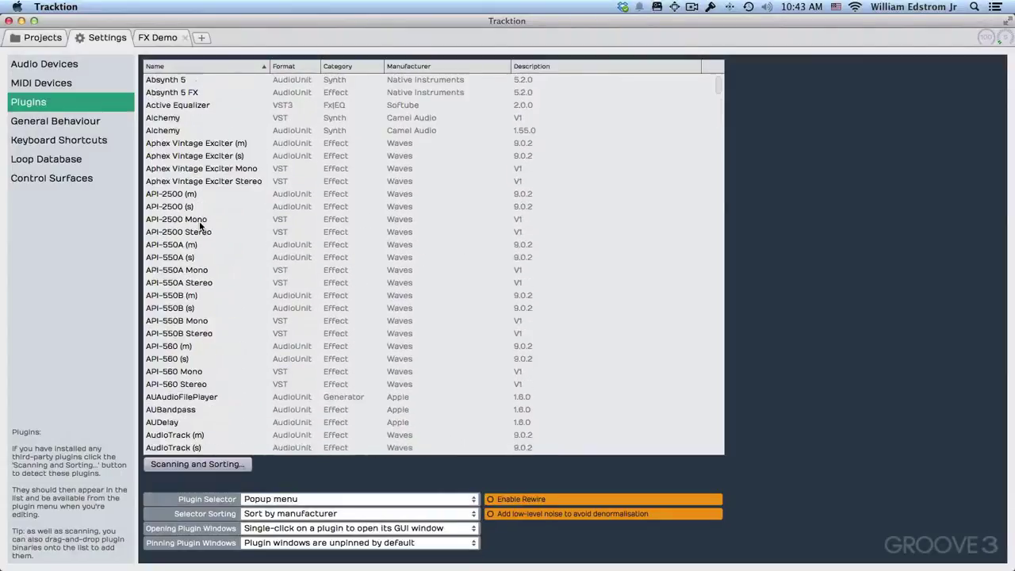
{"action": "scroll", "coordinate": [202, 227], "scroll_direction": "down", "scroll_amount": 10}
{"action": "scroll", "coordinate": [202, 227], "scroll_direction": "up", "scroll_amount": 10}
{"action": "left_click", "coordinate": [431, 63]}
{"action": "scroll", "coordinate": [405, 164], "scroll_direction": "down", "scroll_amount": 15}
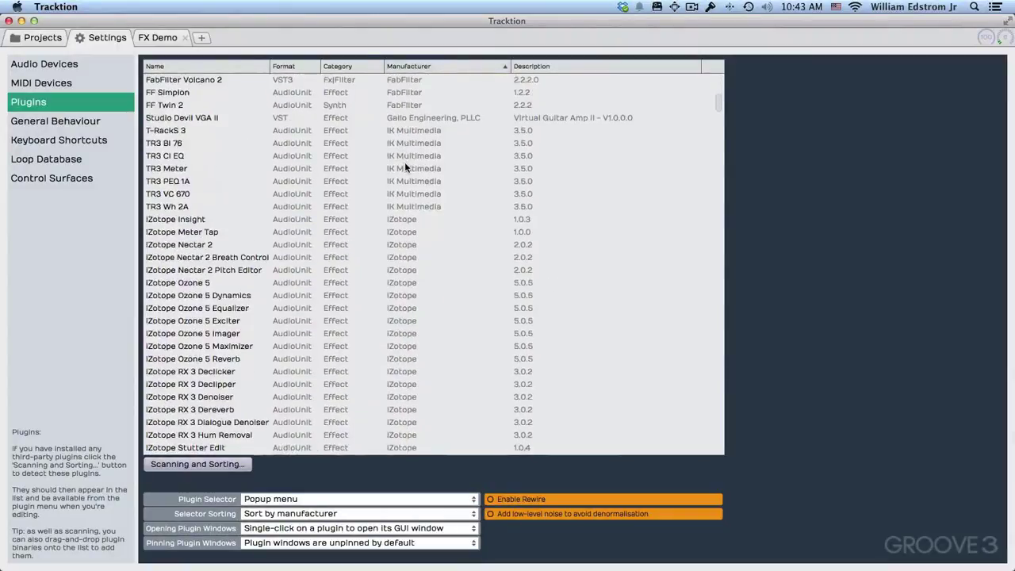
{"action": "scroll", "coordinate": [405, 165], "scroll_direction": "down", "scroll_amount": 20}
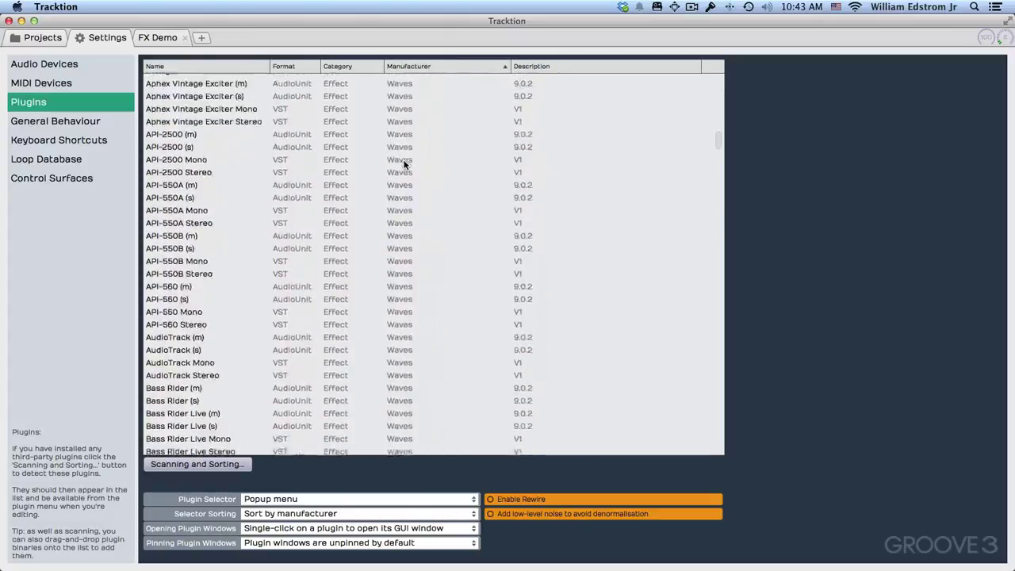
{"action": "scroll", "coordinate": [405, 165], "scroll_direction": "up", "scroll_amount": 20}
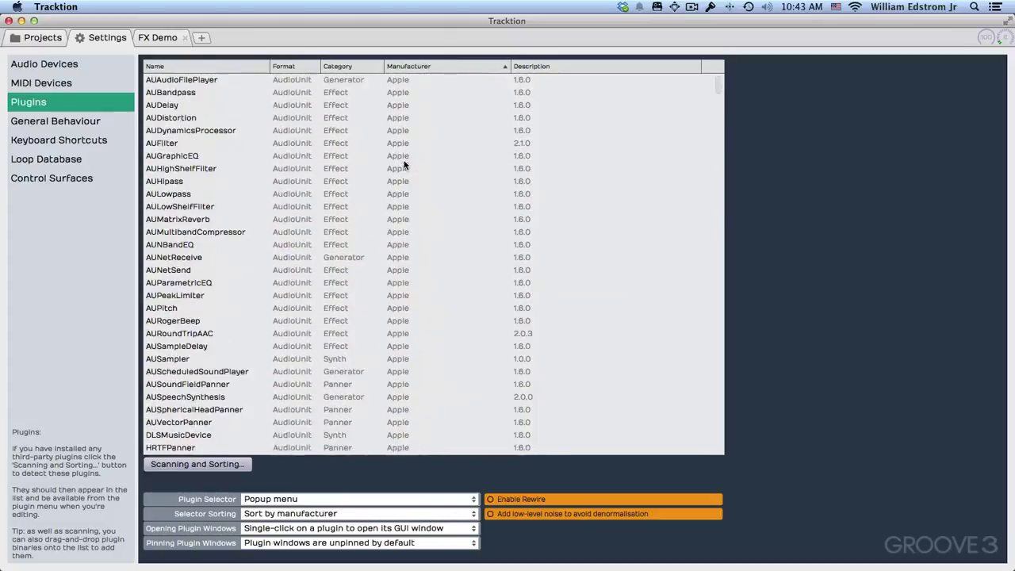
Step: Re-sort the plugin list by Category, then by Format, and scroll through the result
{"action": "left_click", "coordinate": [337, 68]}
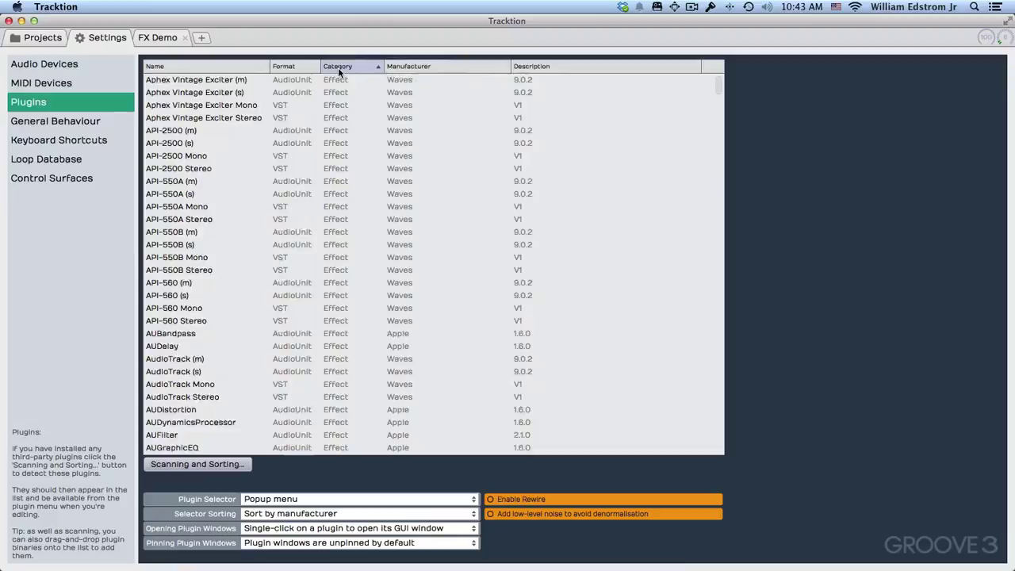
{"action": "scroll", "coordinate": [357, 199], "scroll_direction": "down", "scroll_amount": 20}
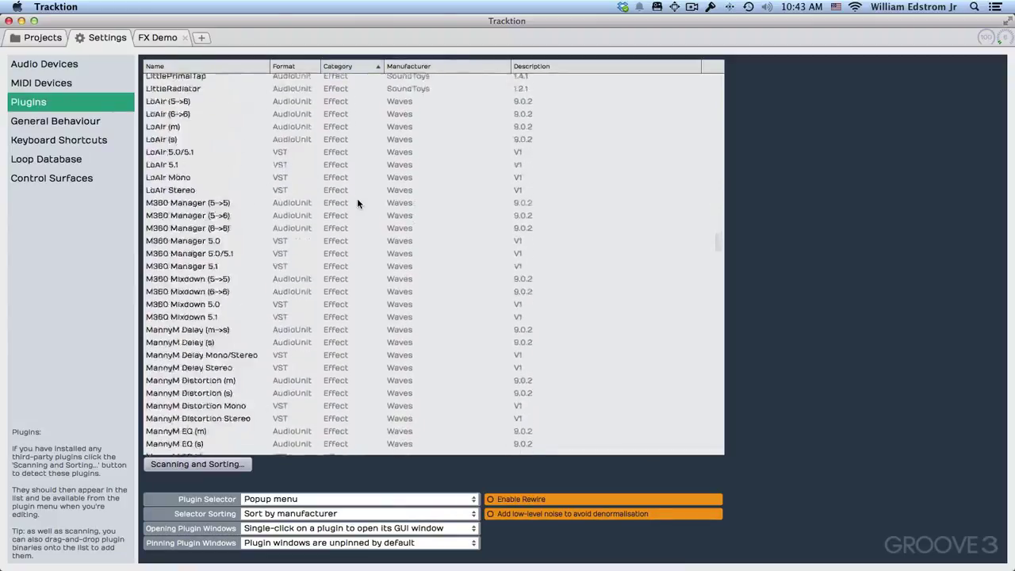
{"action": "scroll", "coordinate": [356, 201], "scroll_direction": "down", "scroll_amount": 15}
{"action": "left_click", "coordinate": [293, 67]}
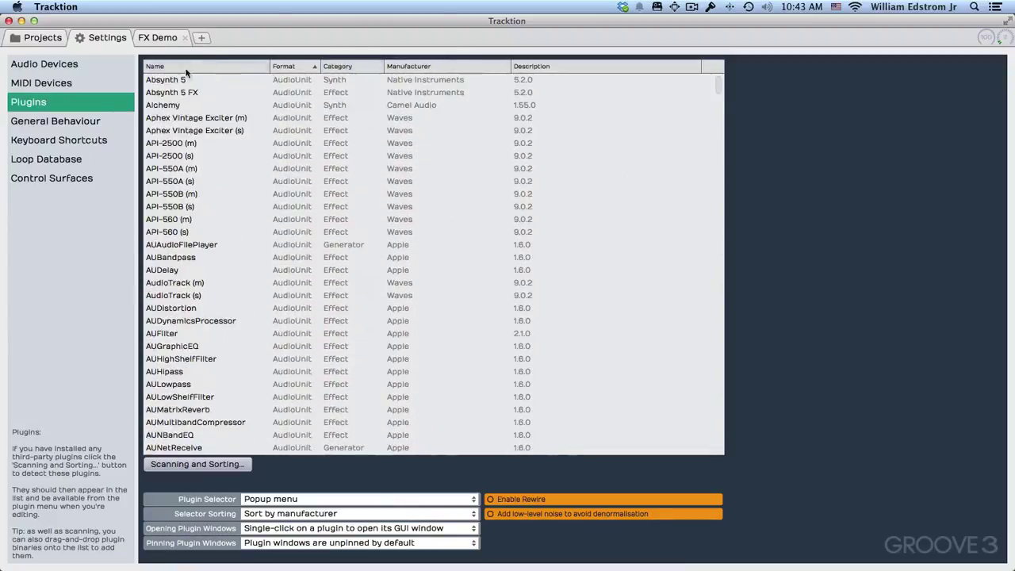
{"action": "scroll", "coordinate": [286, 99], "scroll_direction": "down", "scroll_amount": 20}
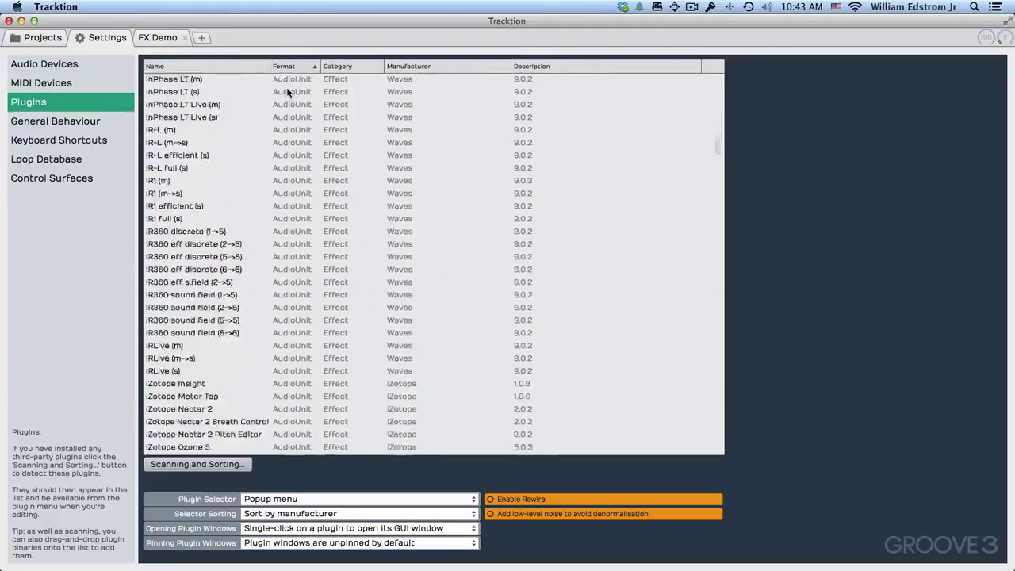
{"action": "scroll", "coordinate": [288, 93], "scroll_direction": "down", "scroll_amount": 20}
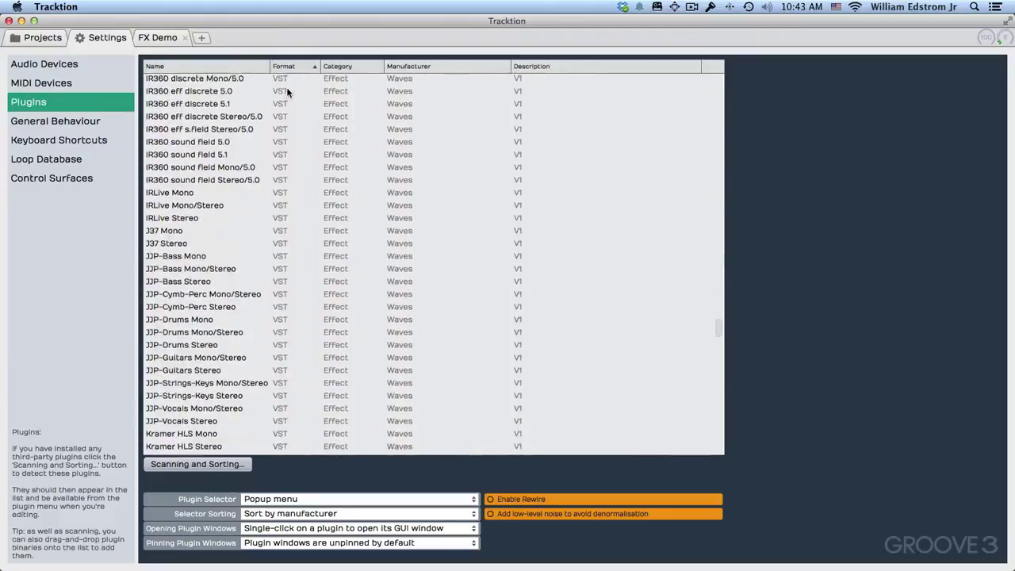
{"action": "scroll", "coordinate": [253, 277], "scroll_direction": "up", "scroll_amount": 20}
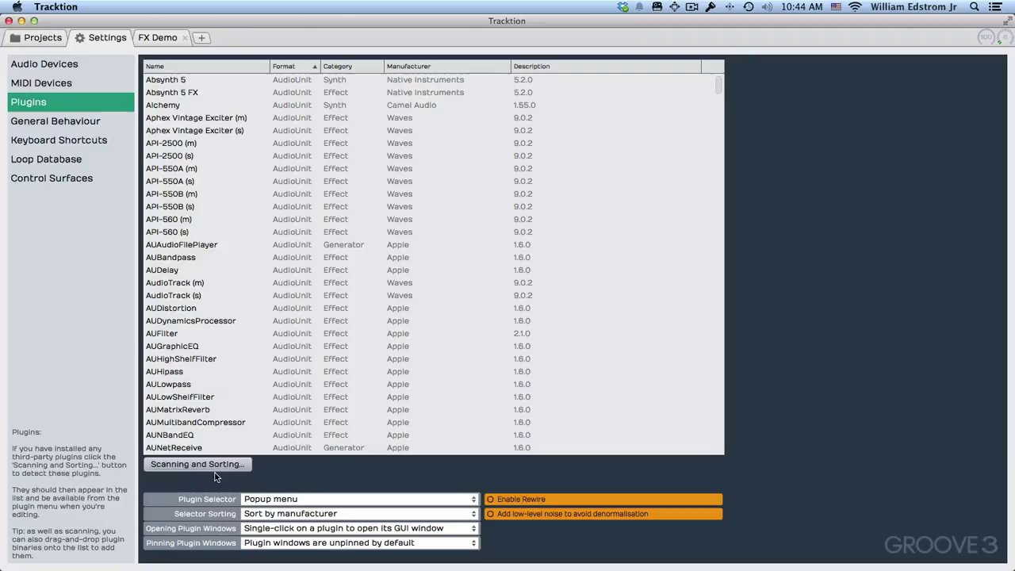
Step: Keep Popup menu as the plugin selector style and return to the FX Demo edit
{"action": "left_click", "coordinate": [258, 500]}
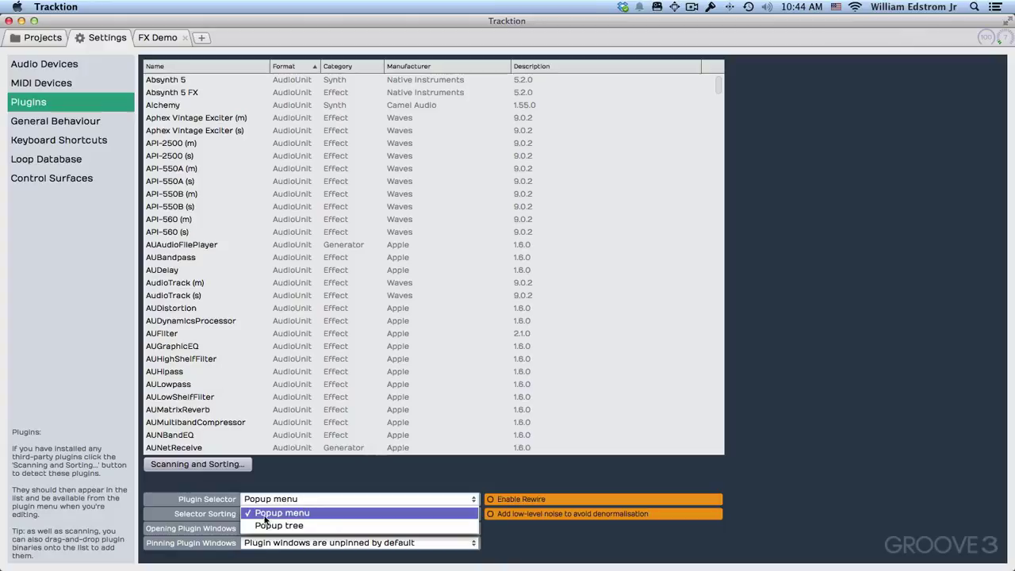
{"action": "left_click", "coordinate": [266, 514]}
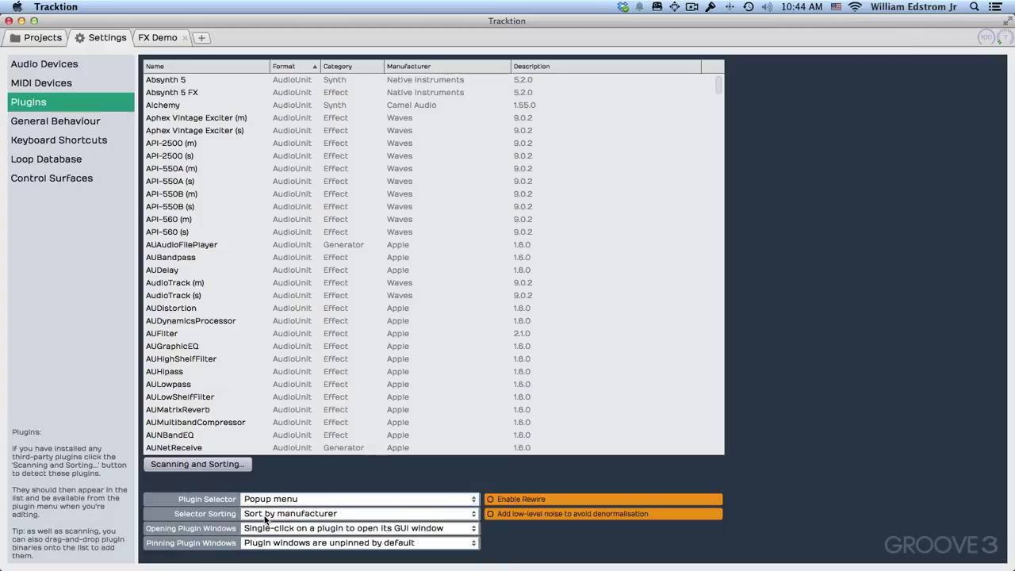
{"action": "left_click", "coordinate": [175, 39]}
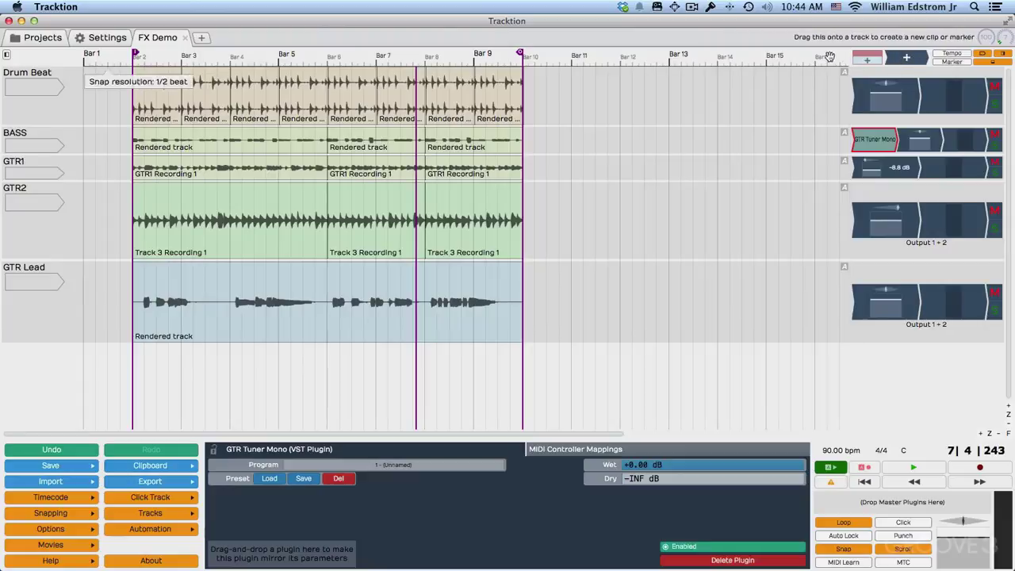
Step: Add Softube's Active Equalizer to the Drum Beat track and close its plugin window
{"action": "left_click_drag", "start_coordinate": [912, 55], "coordinate": [864, 83]}
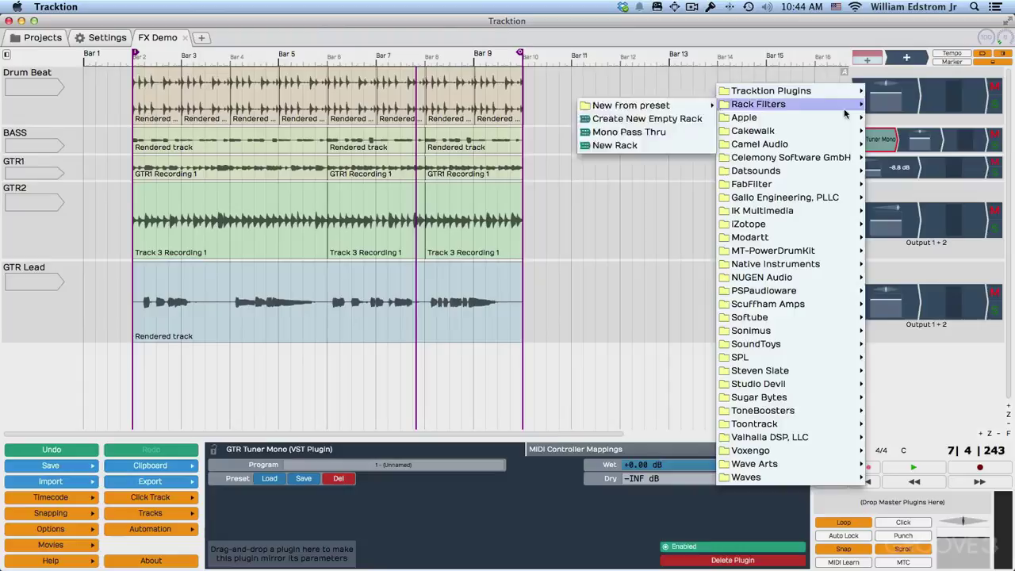
{"action": "mouse_move", "coordinate": [834, 241]}
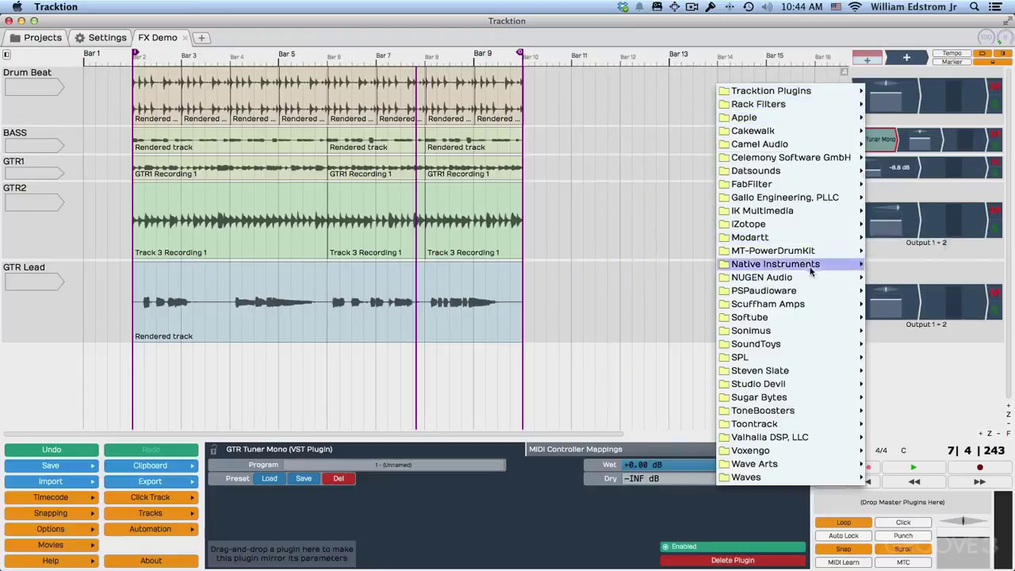
{"action": "mouse_move", "coordinate": [832, 317]}
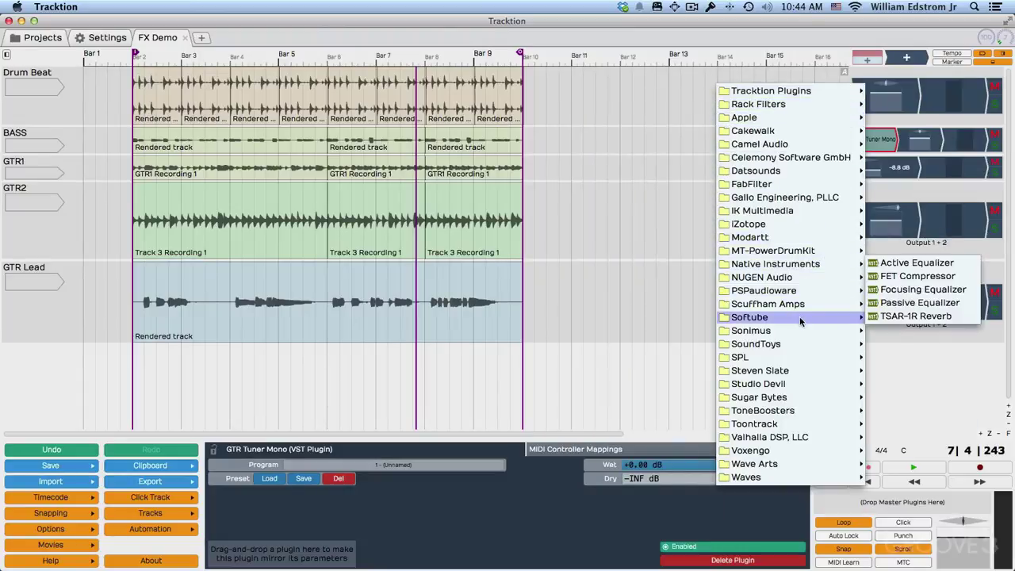
{"action": "left_click", "coordinate": [917, 263]}
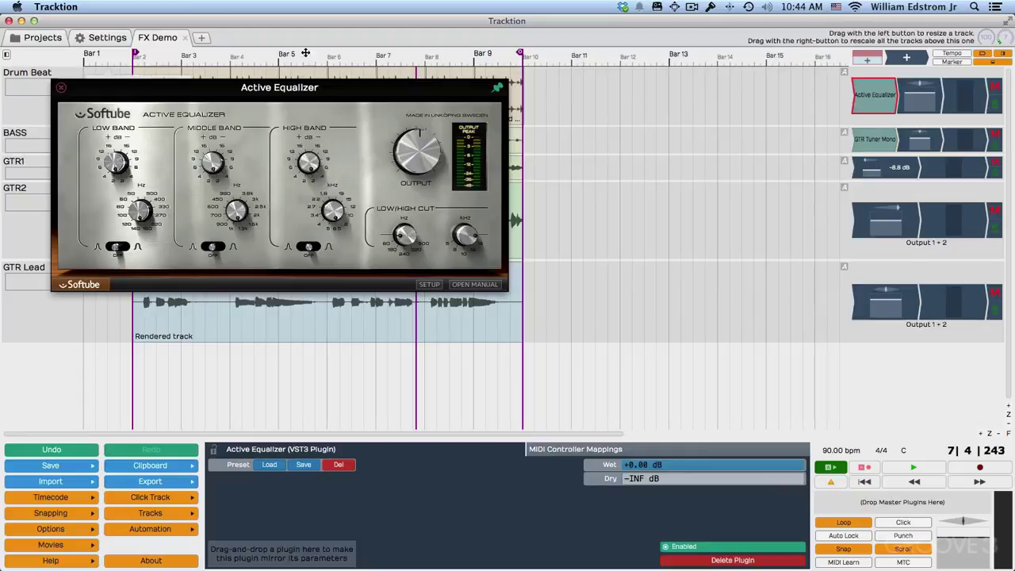
{"action": "left_click", "coordinate": [61, 87]}
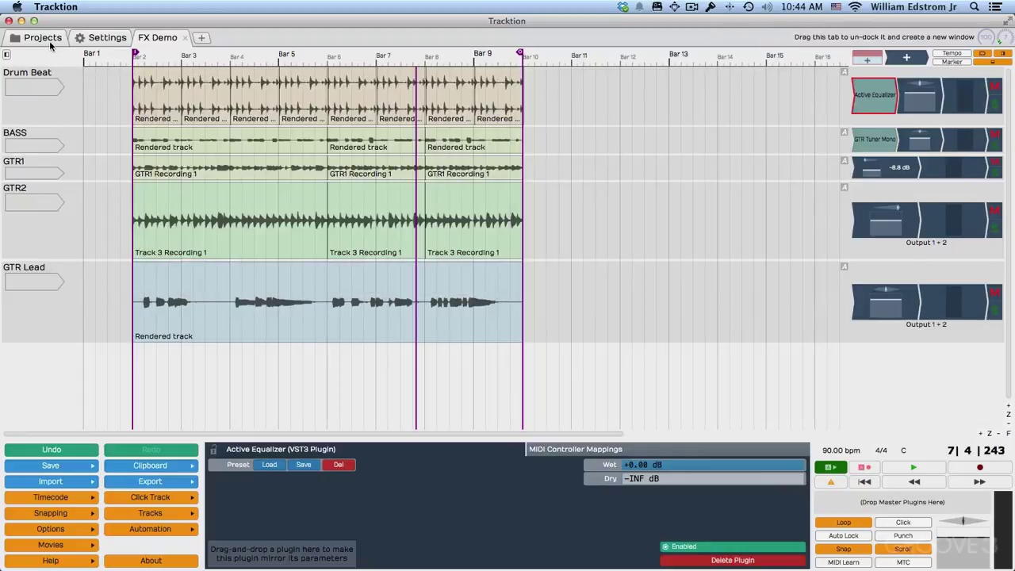
Step: Set the plugin selector to Popup tree, then delete Active Equalizer from Drum Beat
{"action": "left_click", "coordinate": [90, 42]}
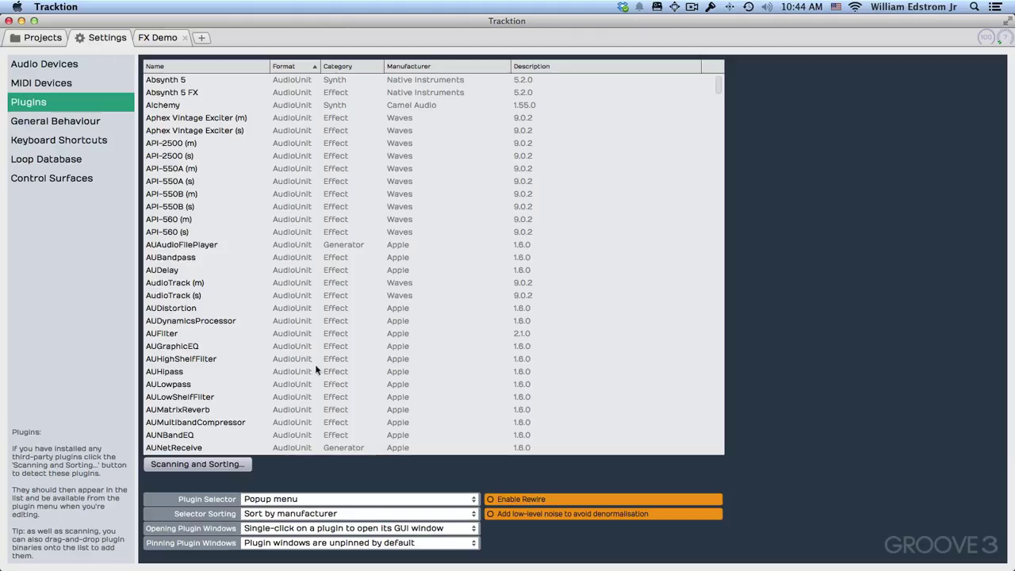
{"action": "left_click", "coordinate": [301, 500]}
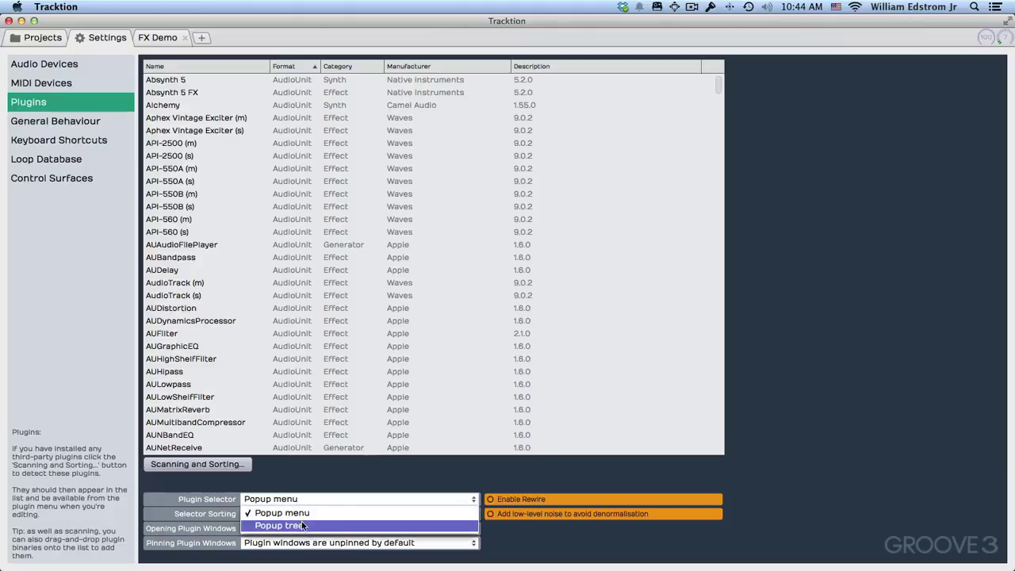
{"action": "left_click", "coordinate": [302, 525]}
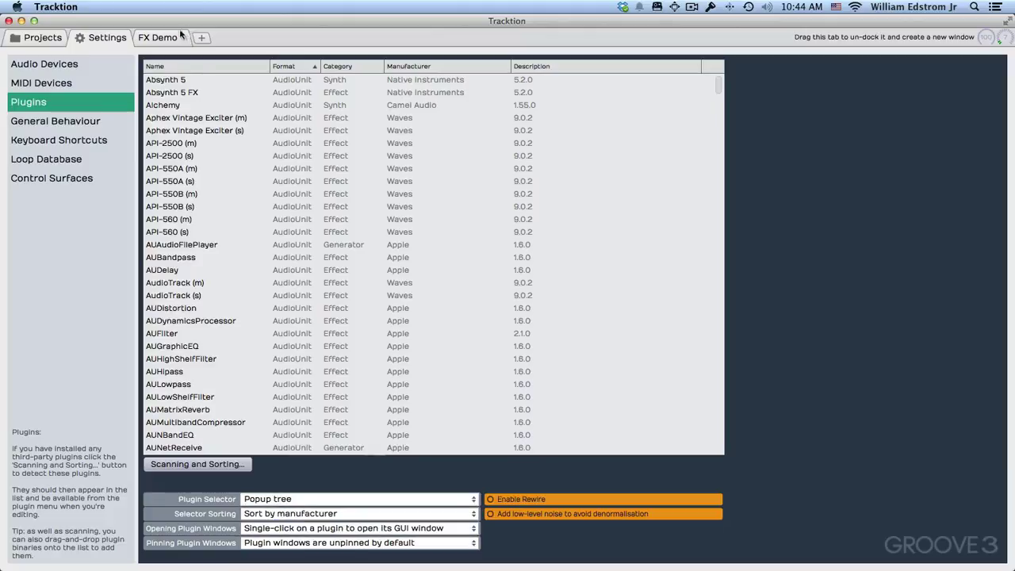
{"action": "left_click", "coordinate": [158, 37]}
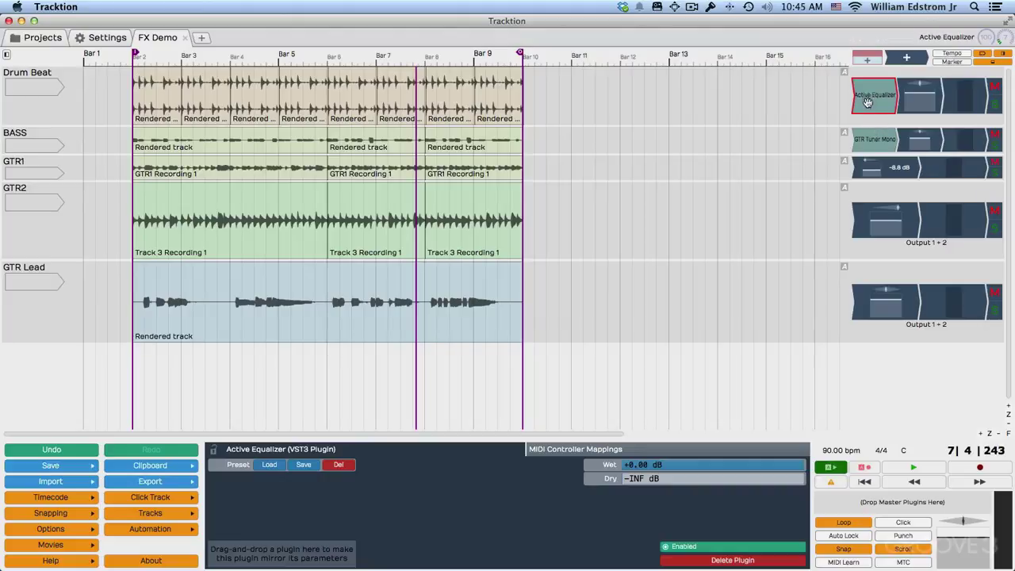
{"action": "key", "text": "Delete"}
Step: Browse Drum Beat's popup plugin tree, collapsing SoundToys, Steven Slate, ToneBoosters, Toontrack and Voxengo folders
{"action": "left_click", "coordinate": [879, 94]}
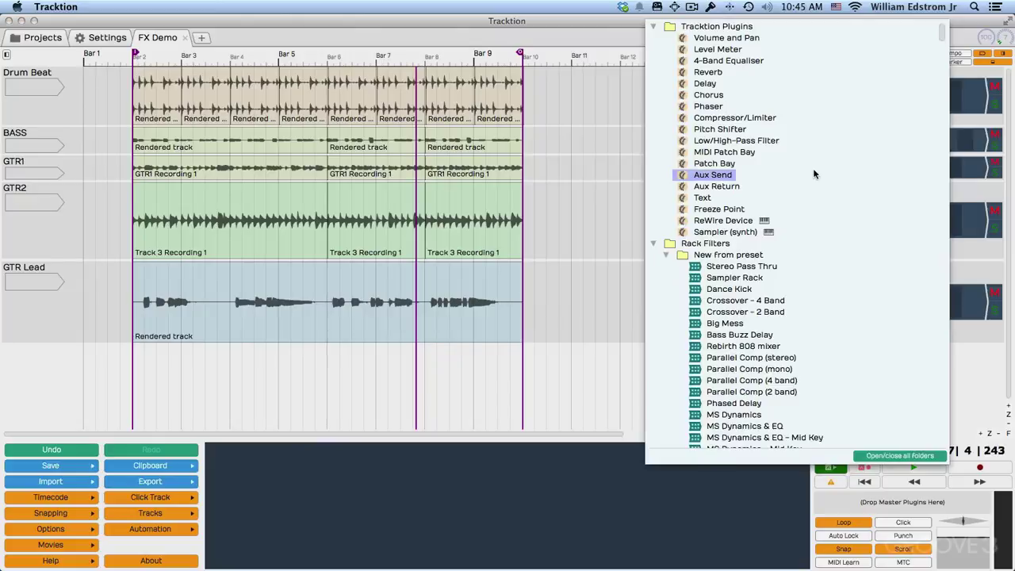
{"action": "scroll", "coordinate": [813, 174], "scroll_direction": "down", "scroll_amount": 5}
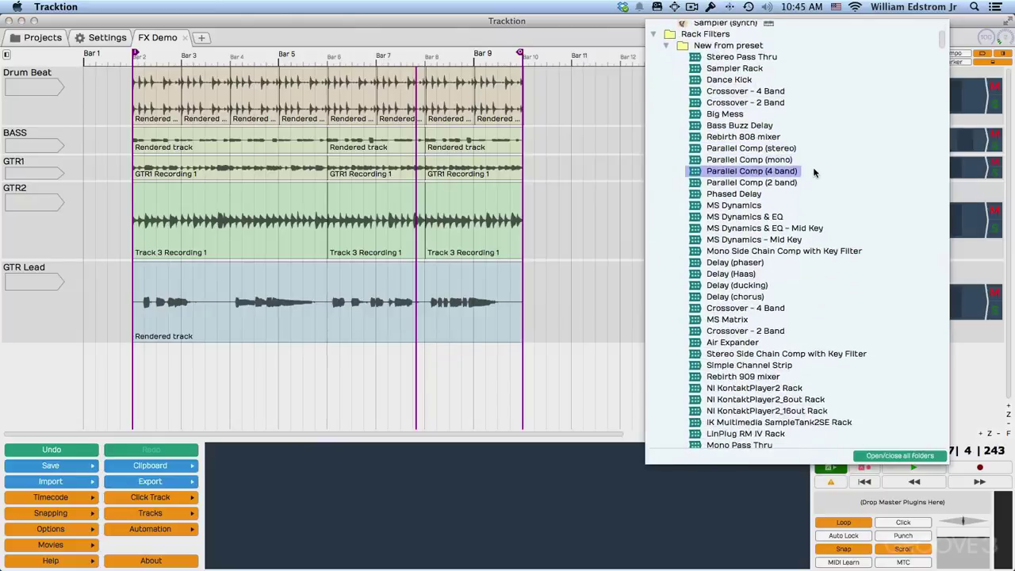
{"action": "scroll", "coordinate": [814, 174], "scroll_direction": "down", "scroll_amount": 15}
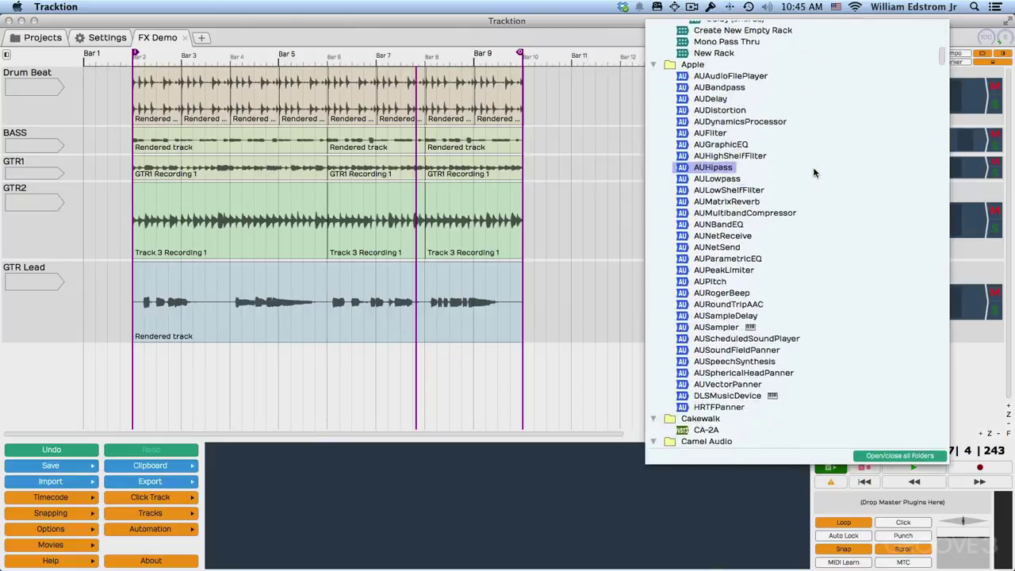
{"action": "scroll", "coordinate": [813, 173], "scroll_direction": "down", "scroll_amount": 12}
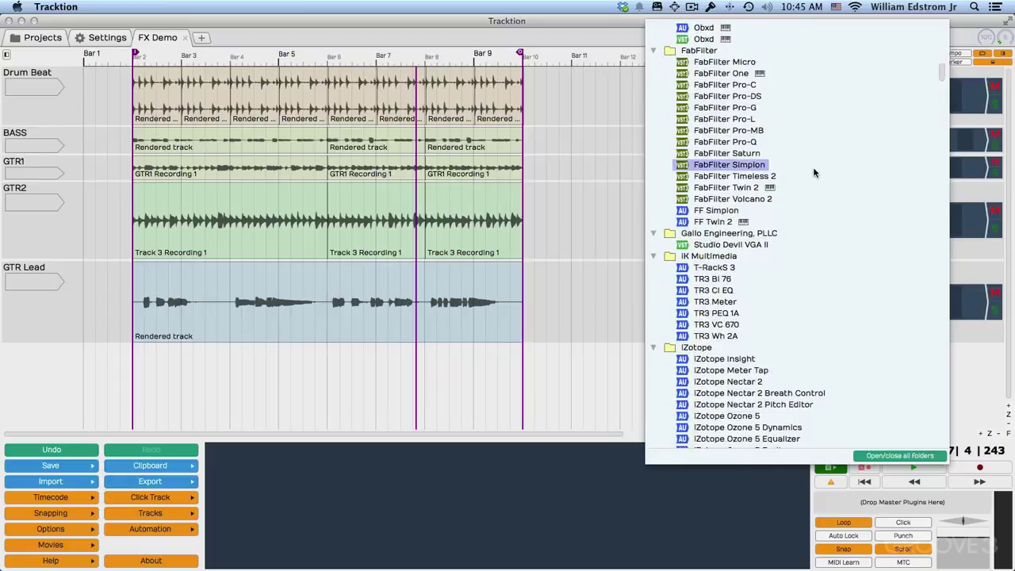
{"action": "scroll", "coordinate": [813, 174], "scroll_direction": "down", "scroll_amount": 20}
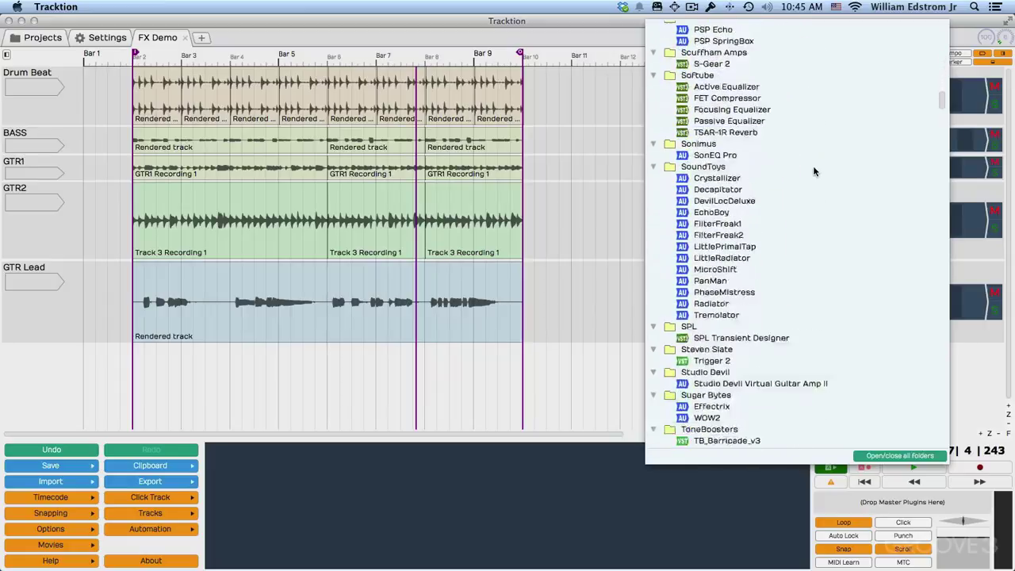
{"action": "scroll", "coordinate": [814, 171], "scroll_direction": "down", "scroll_amount": 6}
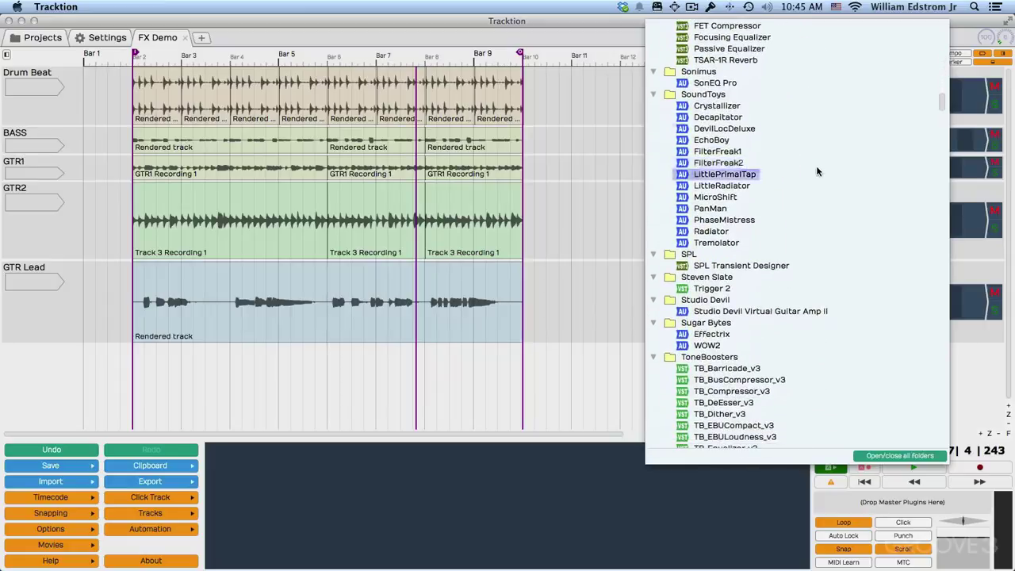
{"action": "left_click", "coordinate": [653, 94]}
{"action": "left_click", "coordinate": [653, 129]}
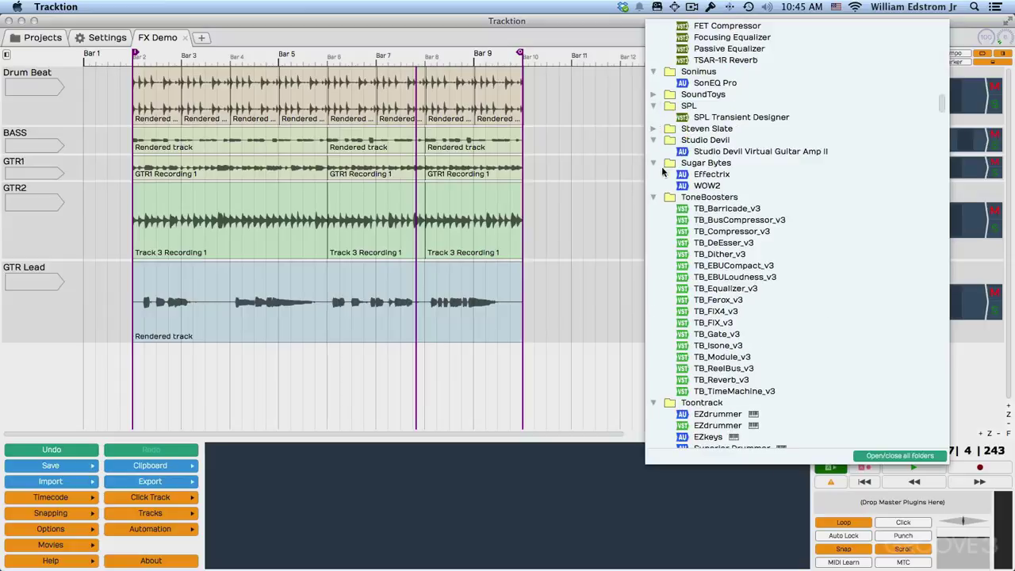
{"action": "left_click", "coordinate": [653, 197]}
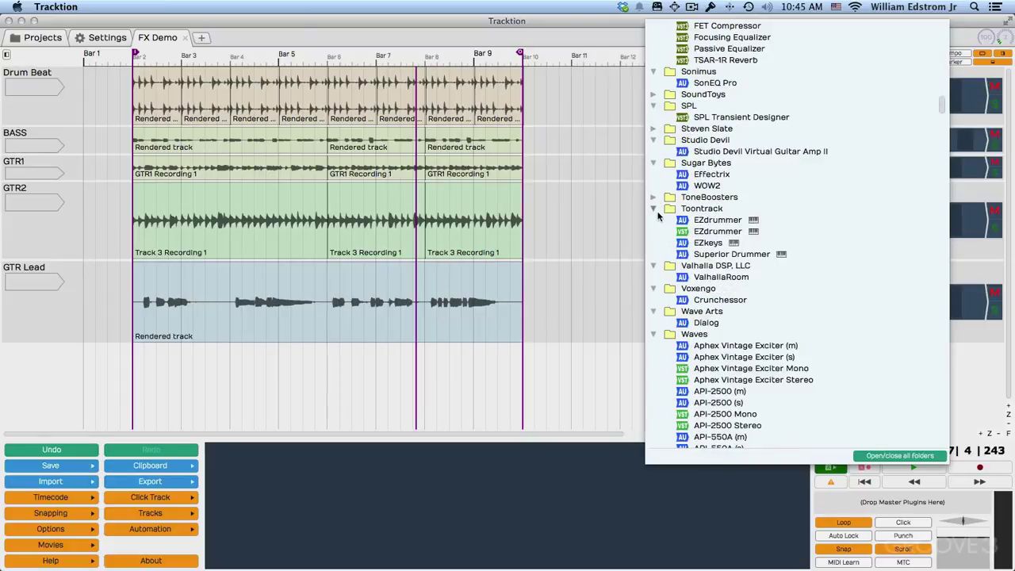
{"action": "left_click", "coordinate": [655, 210]}
{"action": "left_click", "coordinate": [654, 242]}
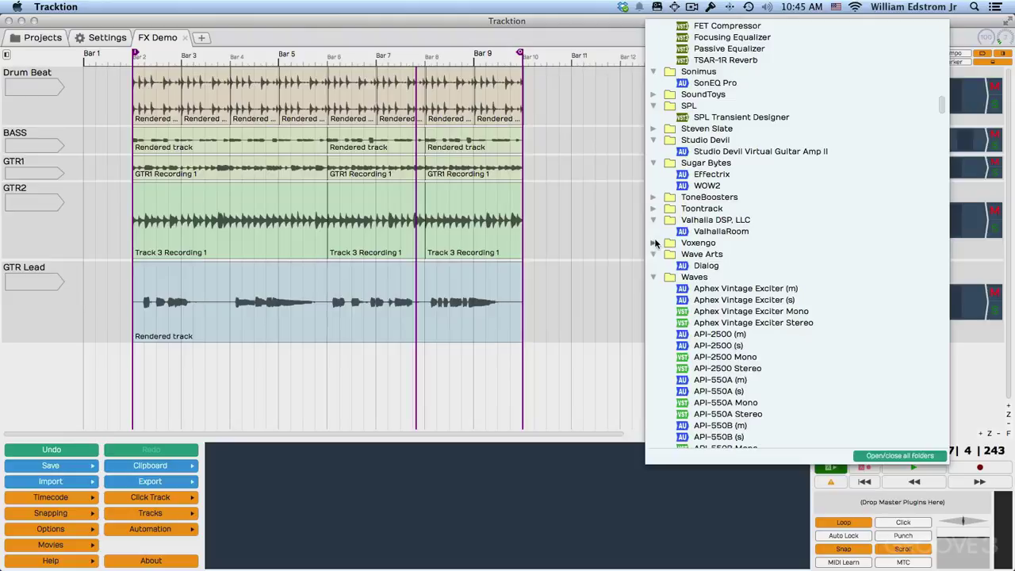
{"action": "left_click", "coordinate": [582, 156]}
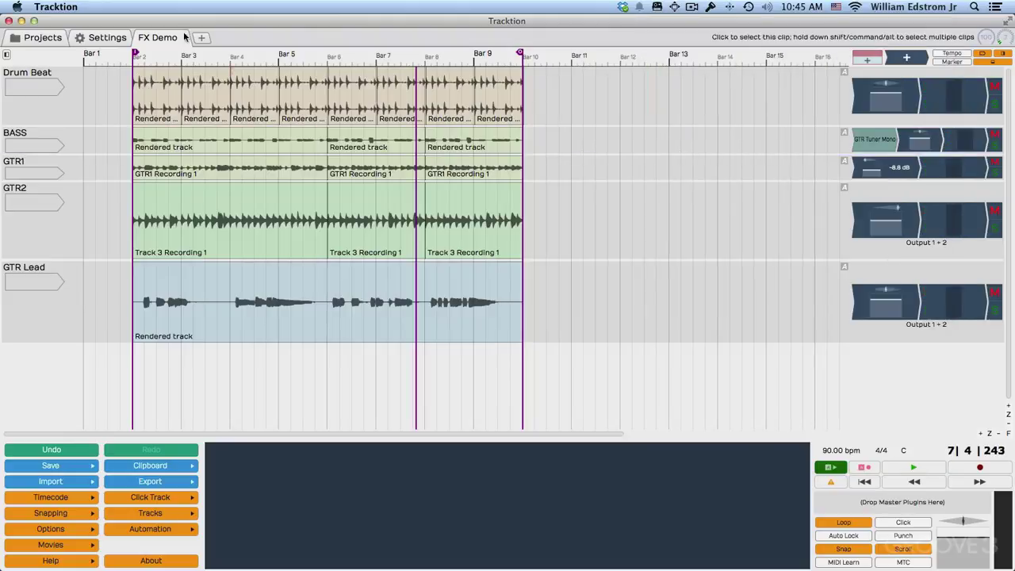
Step: Set Selector Sorting to Sort by category in the plugin settings
{"action": "left_click", "coordinate": [105, 38]}
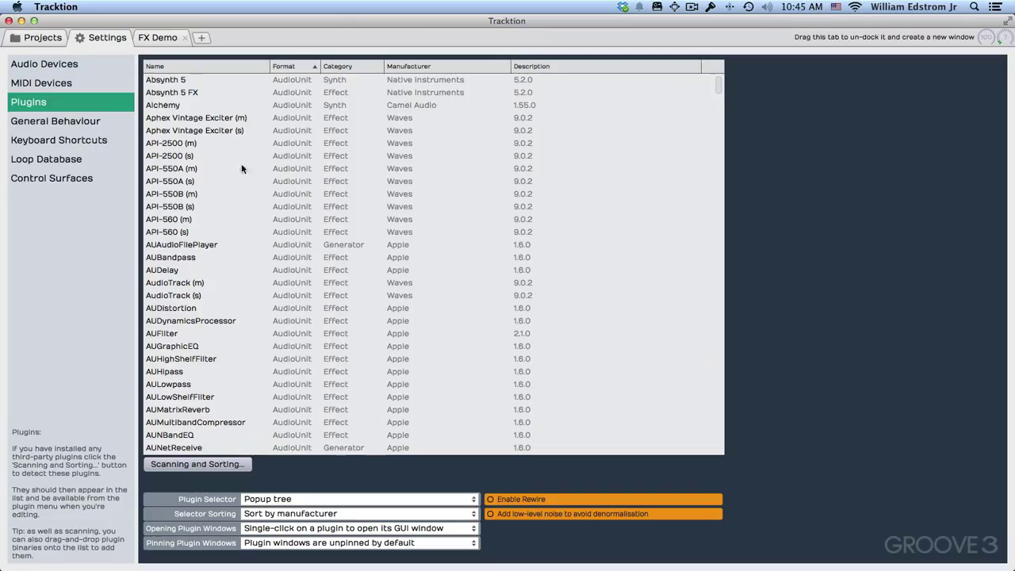
{"action": "left_click", "coordinate": [266, 515]}
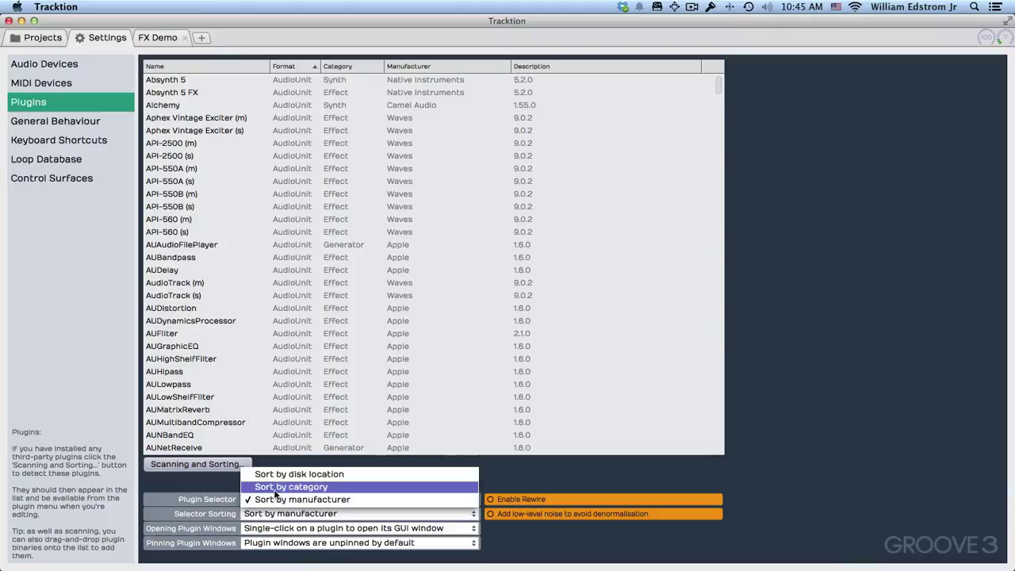
{"action": "left_click", "coordinate": [275, 490]}
Step: Preview the category tree on Drum Beat, collapsing Rack Filters and Effect, then return to Settings
{"action": "left_click", "coordinate": [160, 38]}
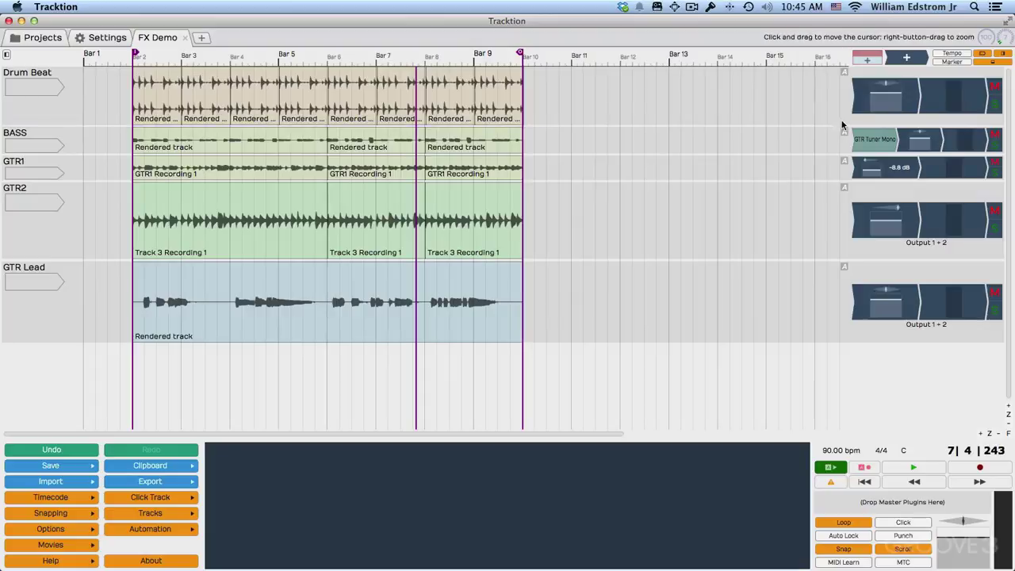
{"action": "left_click_drag", "start_coordinate": [907, 58], "coordinate": [853, 87]}
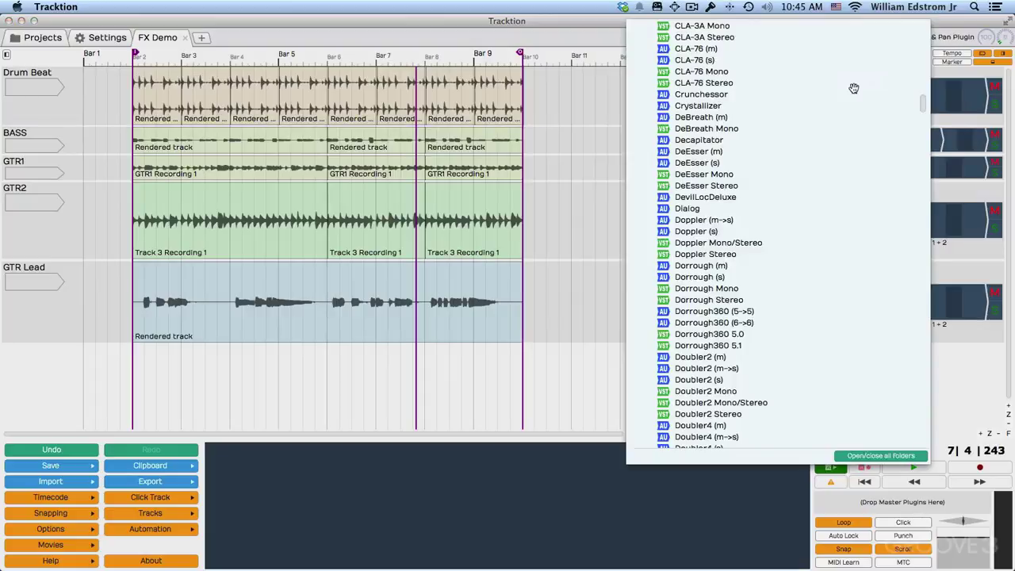
{"action": "scroll", "coordinate": [738, 226], "scroll_direction": "up", "scroll_amount": 10}
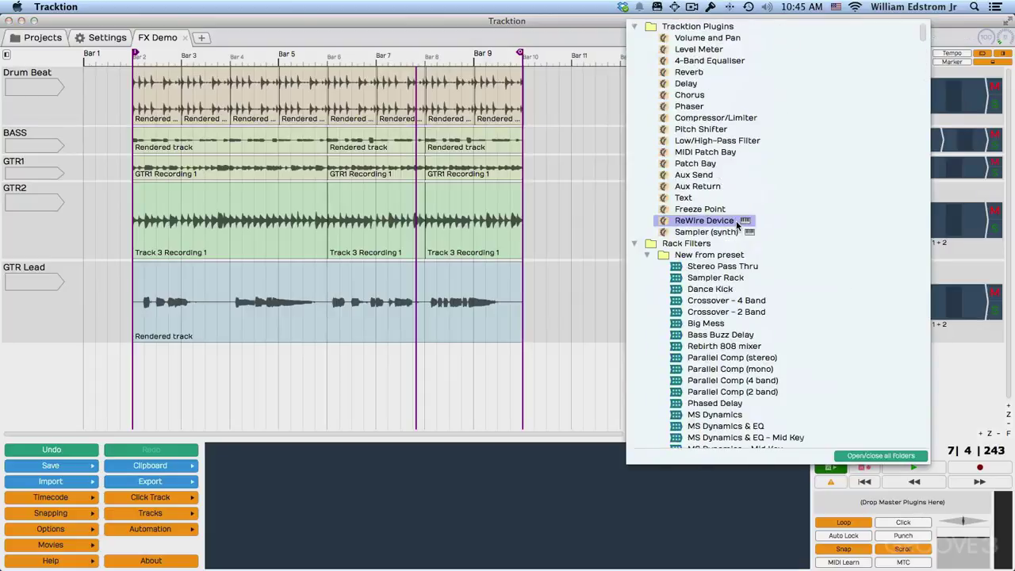
{"action": "left_click", "coordinate": [640, 244]}
{"action": "left_click", "coordinate": [636, 252]}
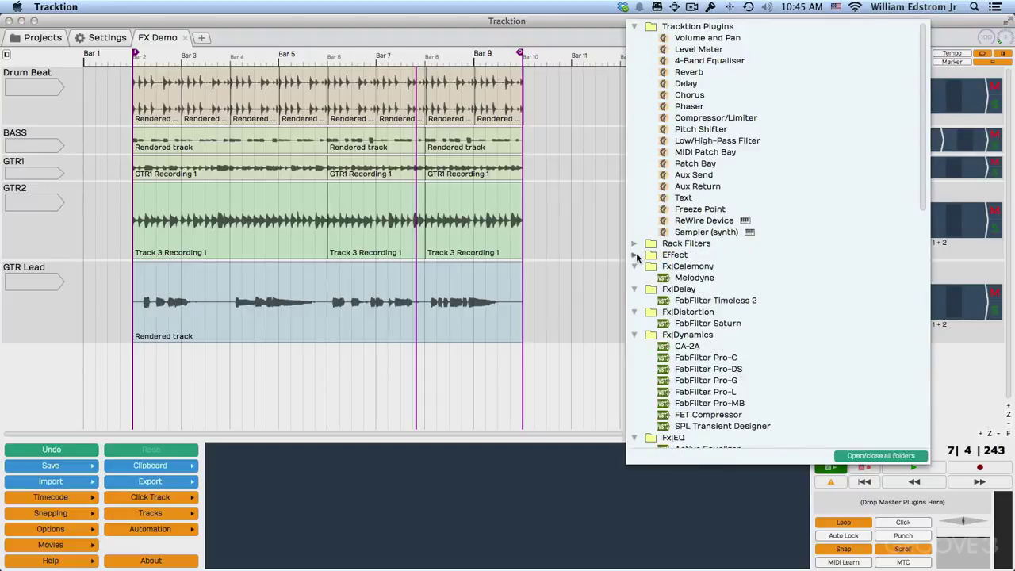
{"action": "left_click", "coordinate": [571, 253]}
{"action": "left_click", "coordinate": [104, 40]}
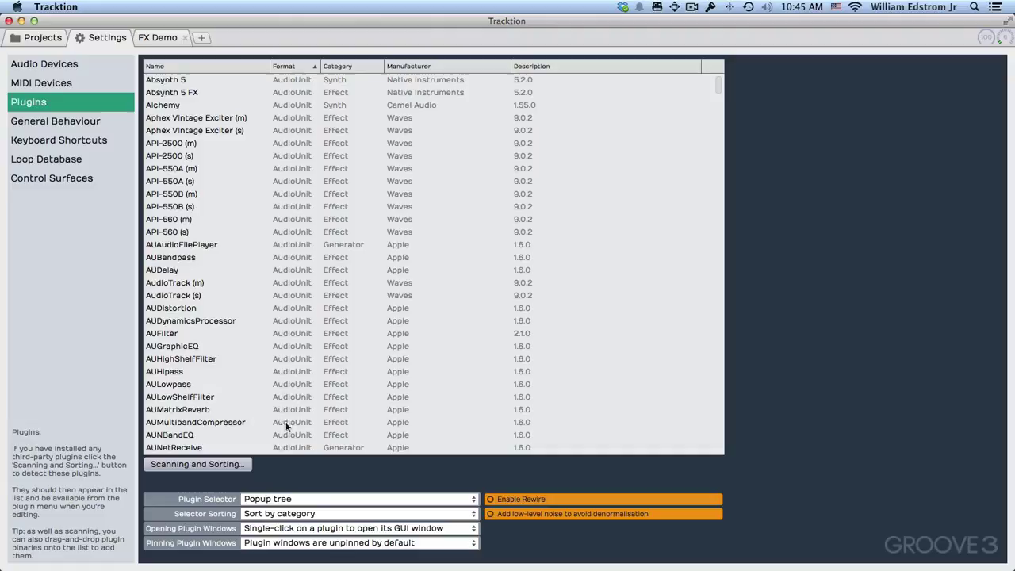
Step: Sort the selector by disk location and scroll the resulting flat AU-then-VST list on a track
{"action": "left_click", "coordinate": [288, 516]}
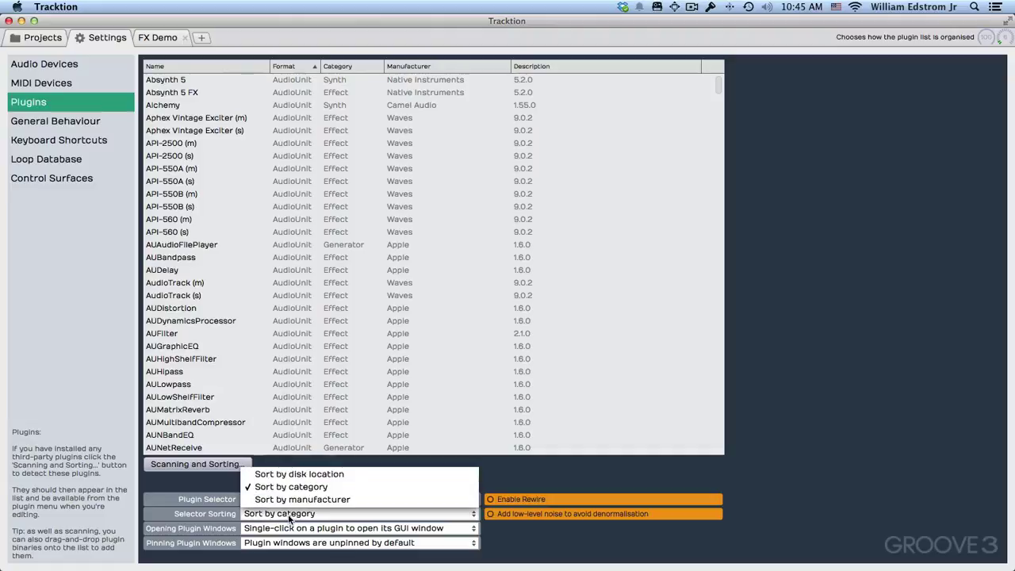
{"action": "left_click", "coordinate": [304, 473]}
{"action": "left_click", "coordinate": [141, 40]}
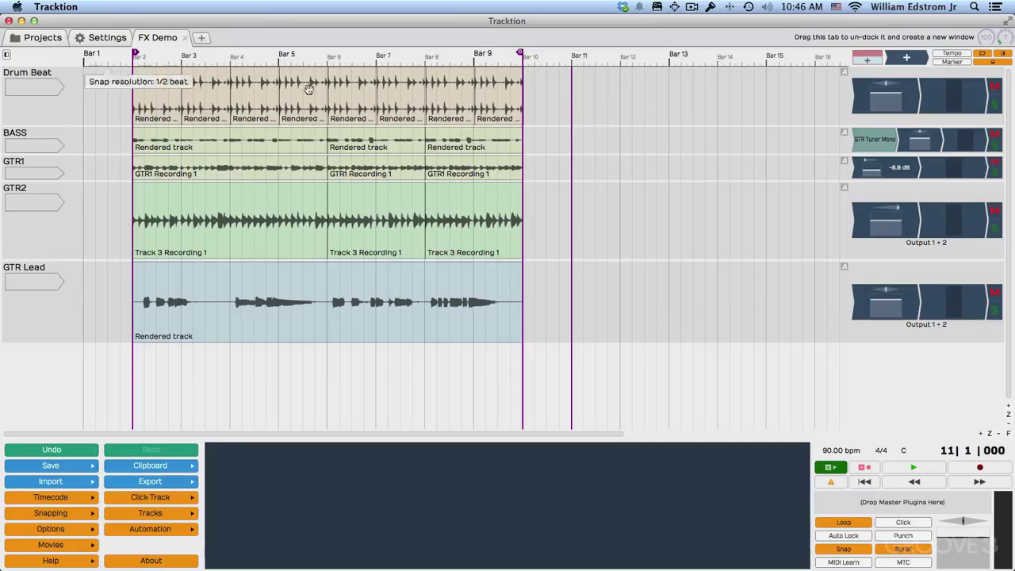
{"action": "left_click_drag", "start_coordinate": [861, 91], "coordinate": [863, 96]}
{"action": "scroll", "coordinate": [768, 281], "scroll_direction": "down", "scroll_amount": 5}
{"action": "scroll", "coordinate": [767, 282], "scroll_direction": "down", "scroll_amount": 20}
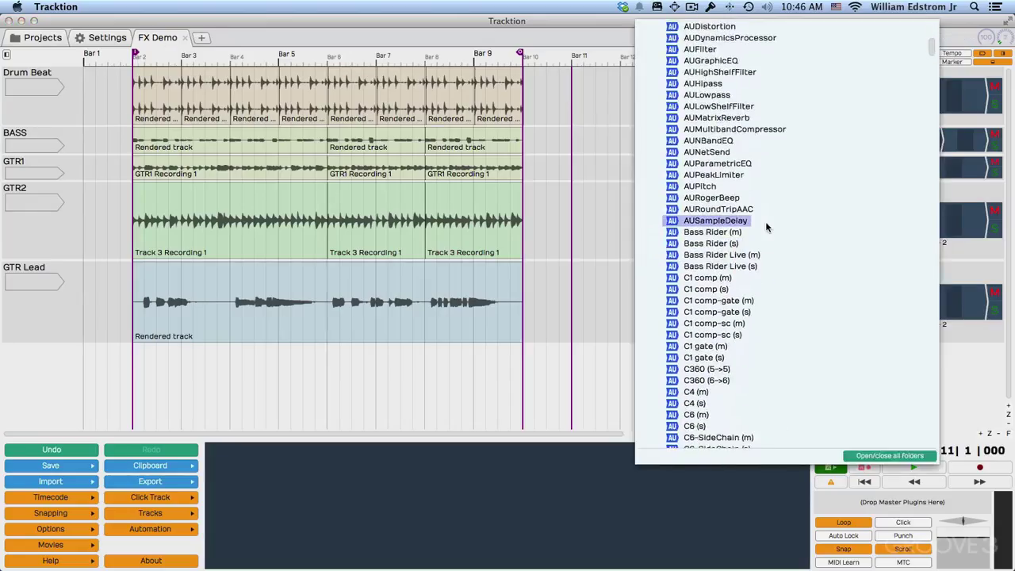
{"action": "scroll", "coordinate": [766, 225], "scroll_direction": "down", "scroll_amount": 20}
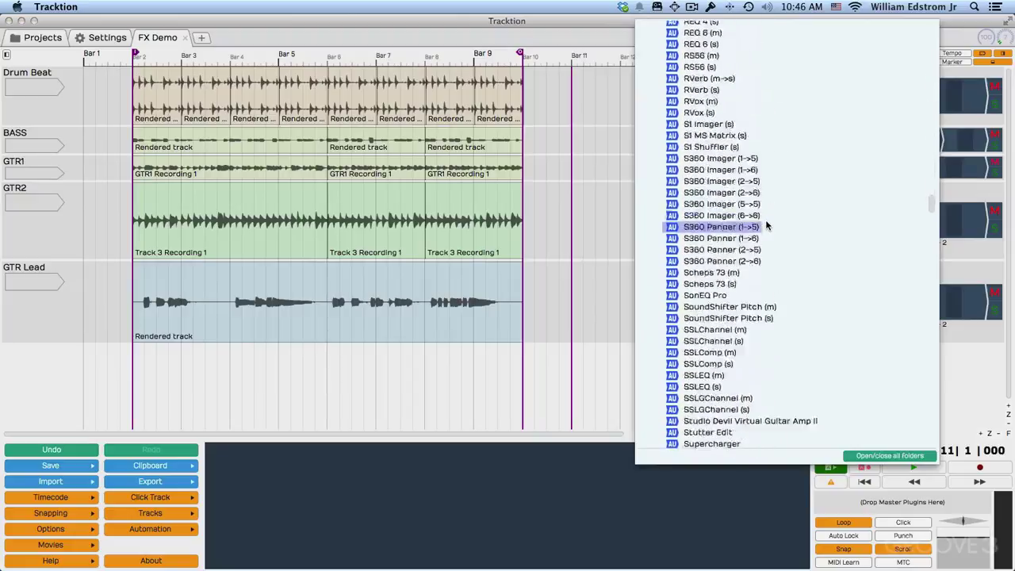
{"action": "scroll", "coordinate": [766, 225], "scroll_direction": "down", "scroll_amount": 20}
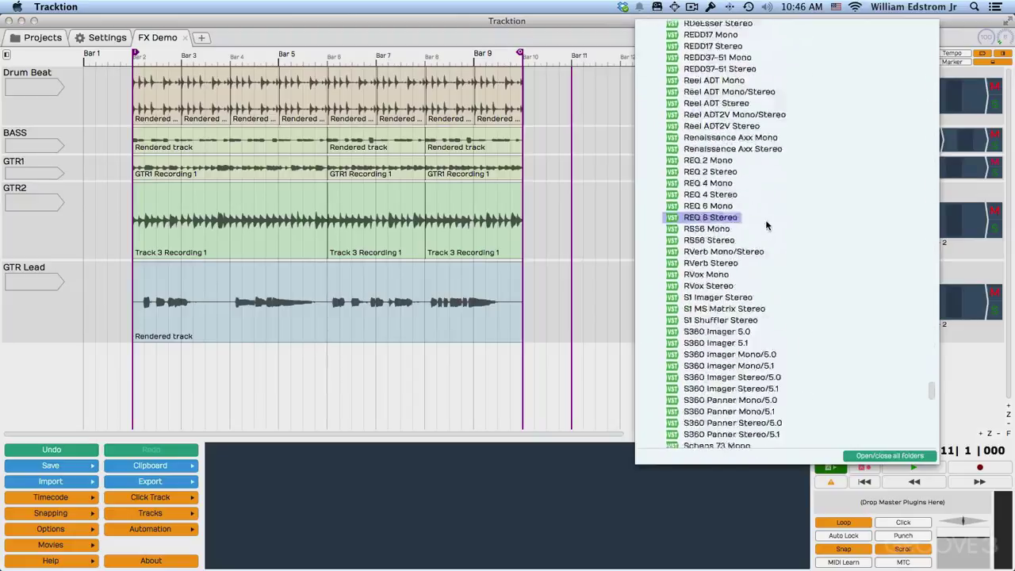
{"action": "scroll", "coordinate": [766, 225], "scroll_direction": "up", "scroll_amount": 20}
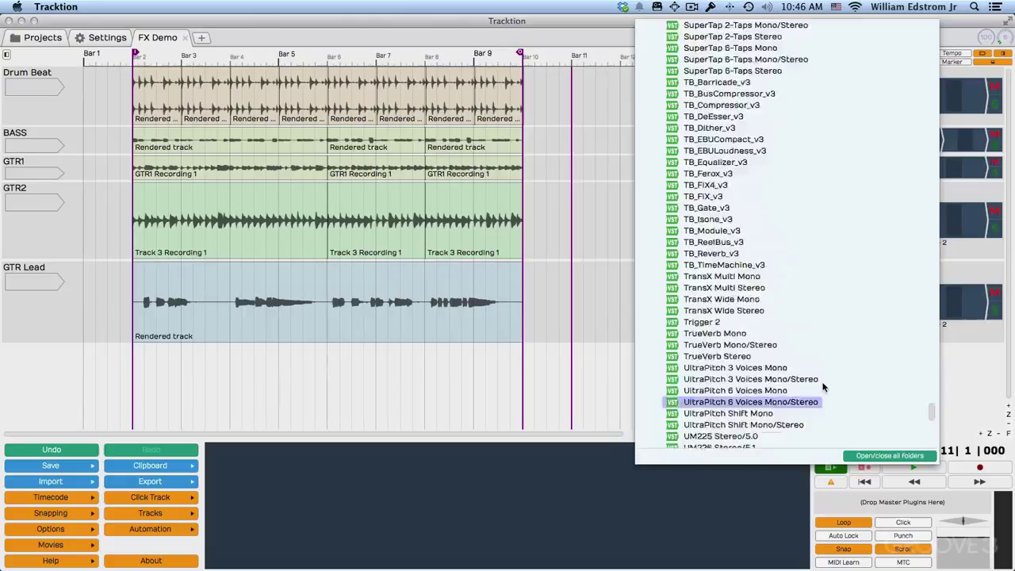
{"action": "scroll", "coordinate": [812, 309], "scroll_direction": "up", "scroll_amount": 15}
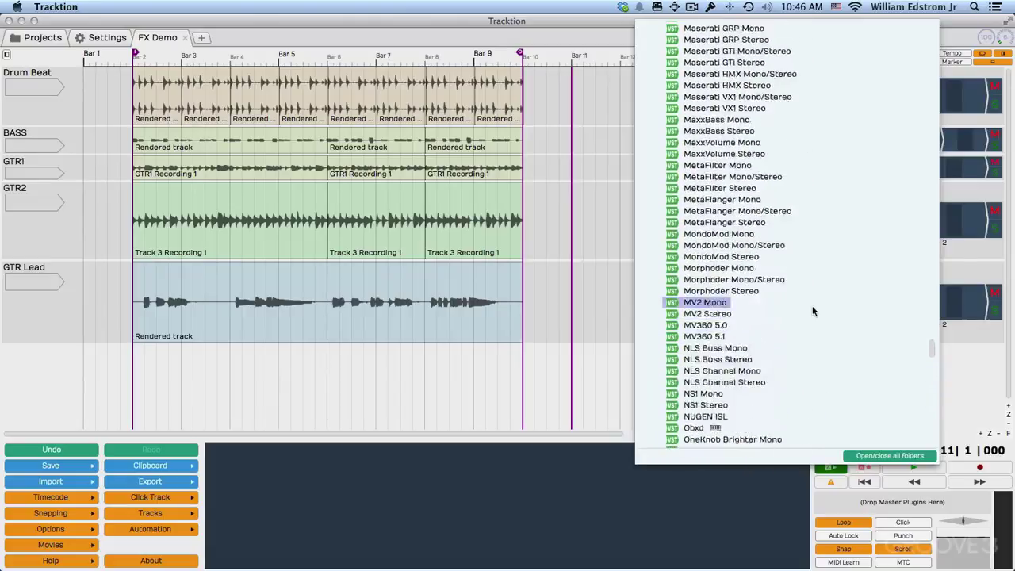
{"action": "left_click", "coordinate": [612, 143]}
Step: Set Plugin Selector to Popup menu, sorting to Sort by manufacturer, and keep single-click window opening
{"action": "left_click", "coordinate": [107, 37]}
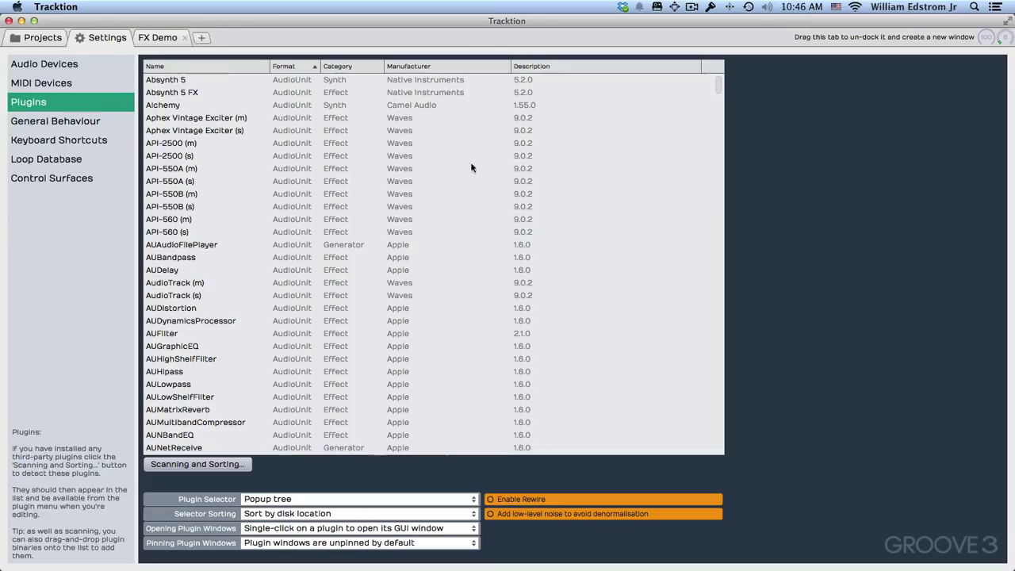
{"action": "left_click", "coordinate": [270, 499]}
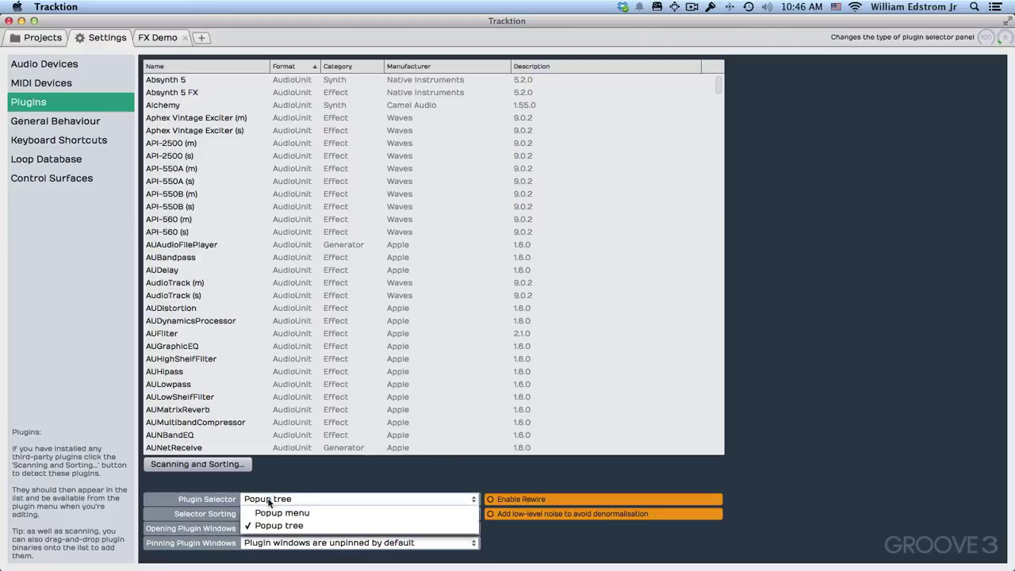
{"action": "left_click", "coordinate": [273, 515]}
{"action": "left_click", "coordinate": [273, 515]}
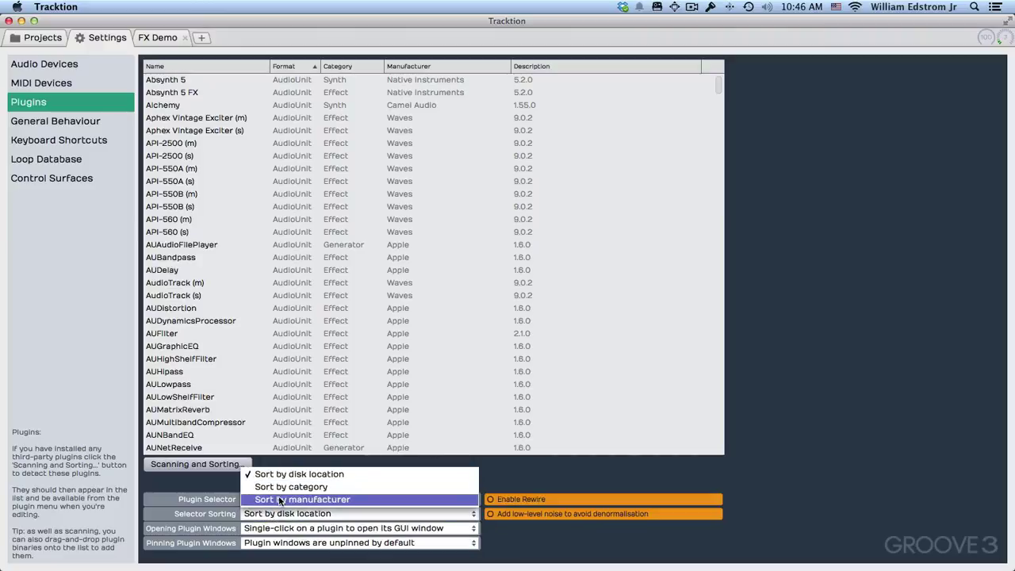
{"action": "left_click", "coordinate": [279, 500]}
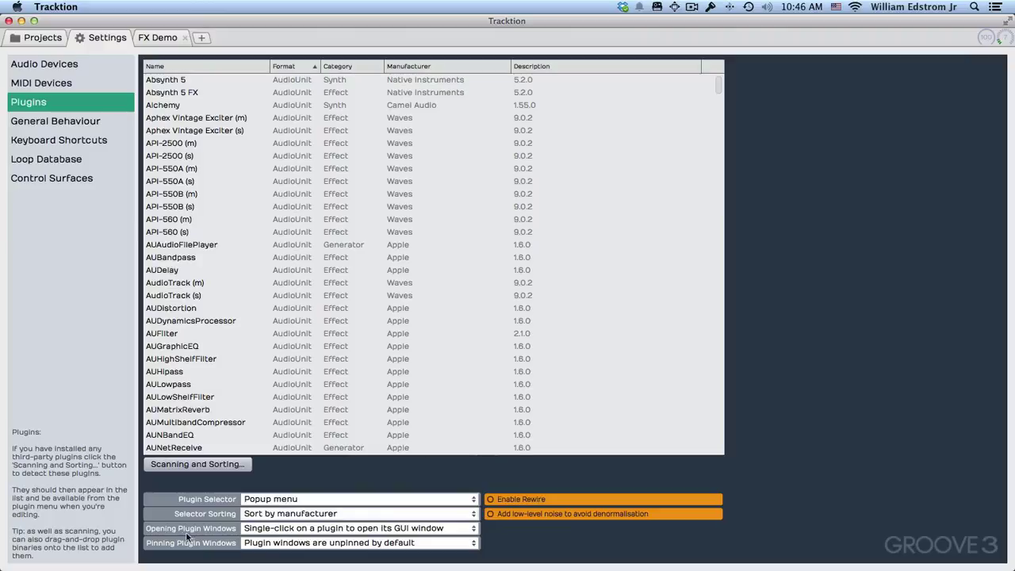
{"action": "left_click", "coordinate": [293, 529]}
{"action": "left_click", "coordinate": [286, 539]}
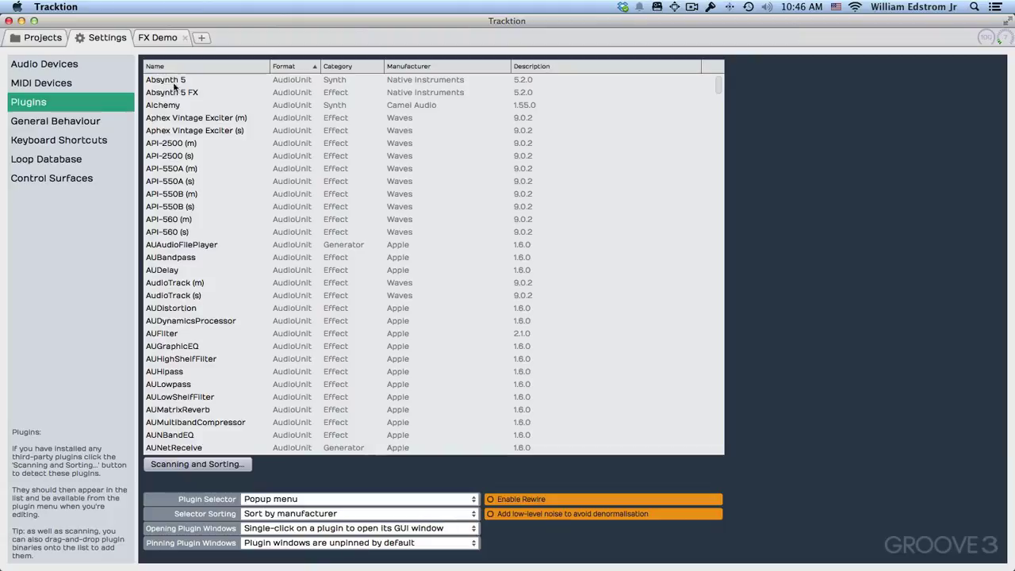
Step: Open the BASS track's GTR Tuner Mono plugin window and toggle its pin icon
{"action": "left_click", "coordinate": [162, 41]}
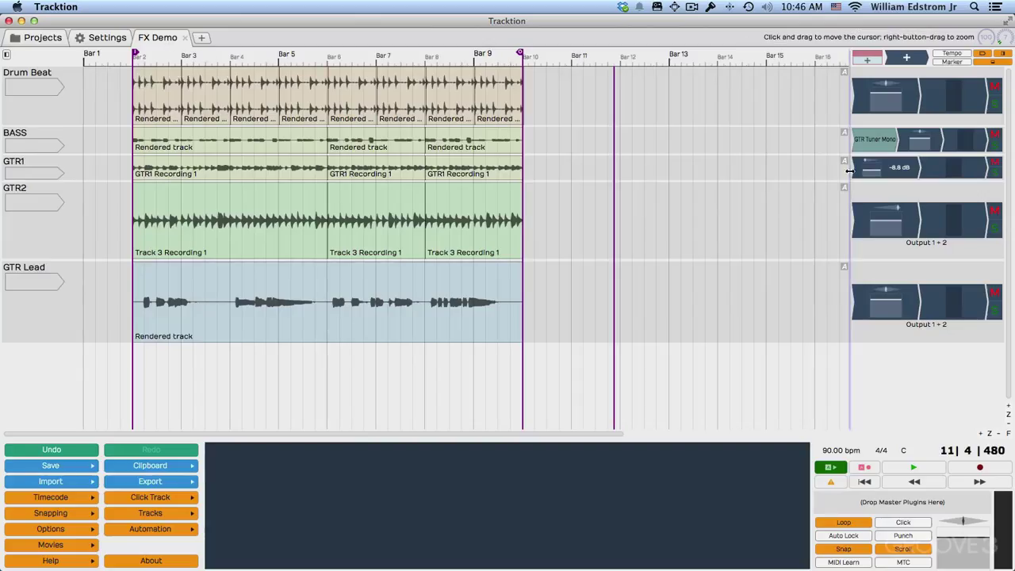
{"action": "left_click", "coordinate": [875, 140]}
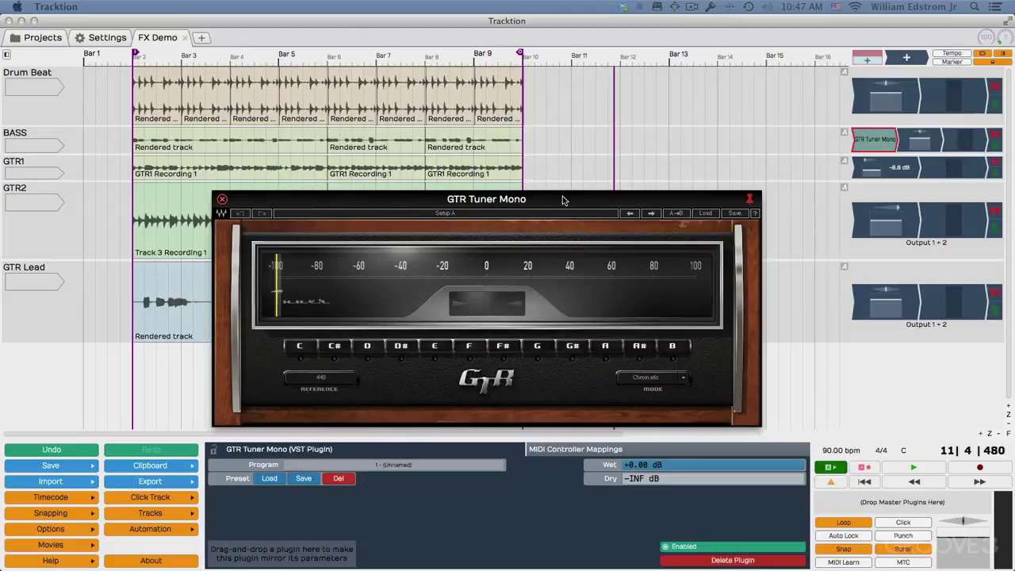
{"action": "left_click", "coordinate": [751, 200]}
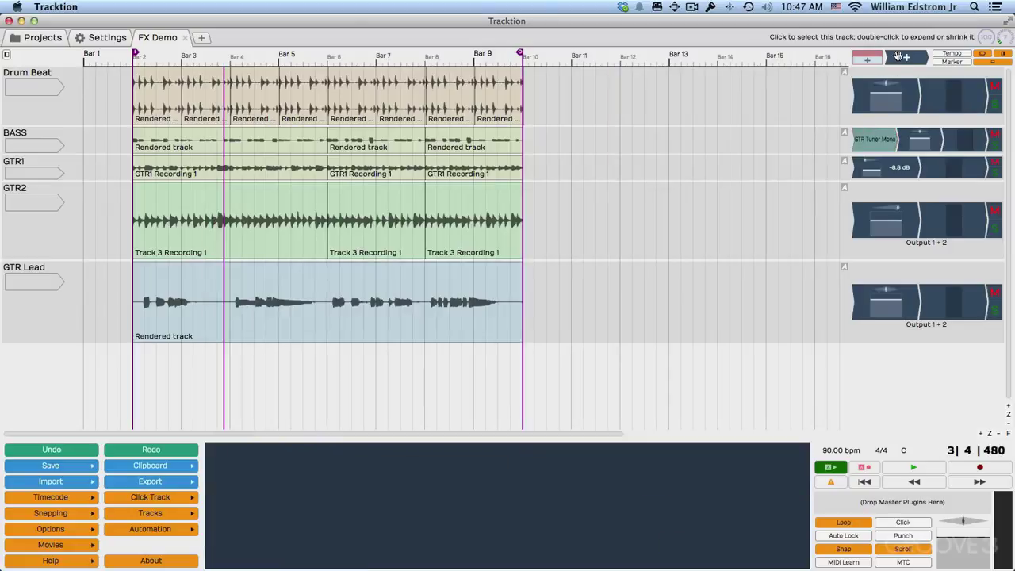
Step: Add ToneBoosters' TB_Equalizer_v3 from the manufacturer menu to the Drum Beat track's outputs
{"action": "left_click_drag", "start_coordinate": [902, 57], "coordinate": [863, 84]}
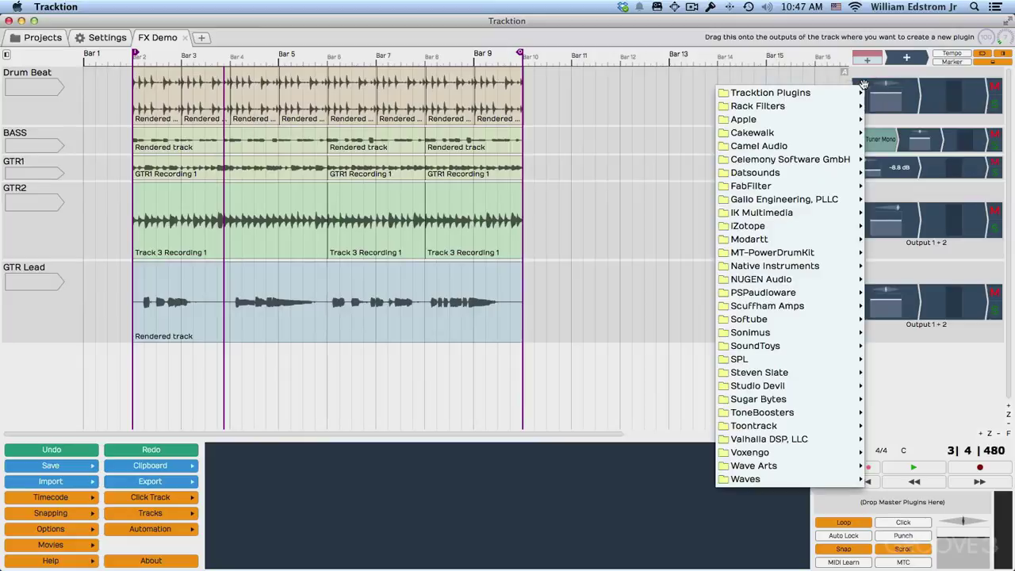
{"action": "mouse_move", "coordinate": [761, 92]}
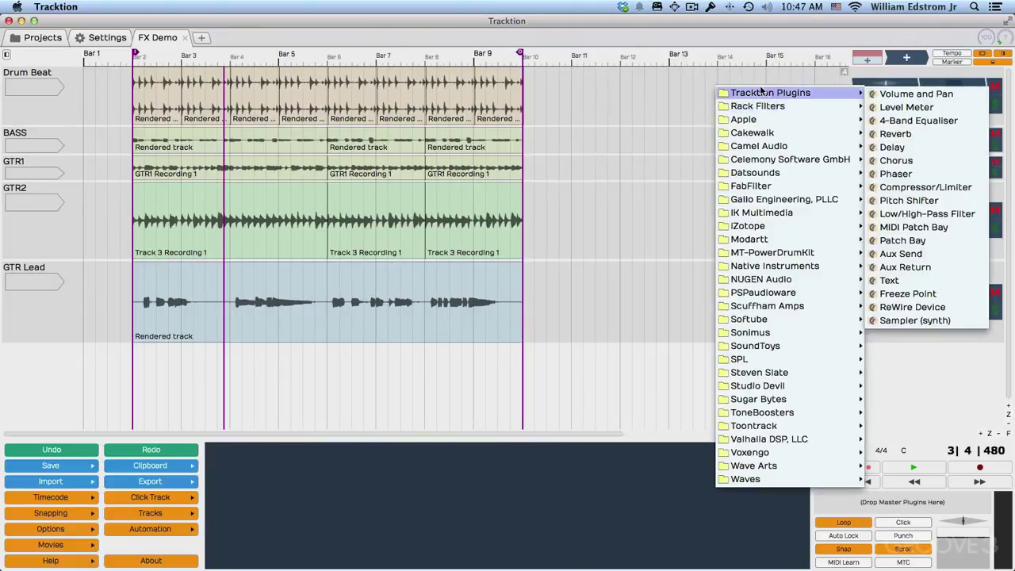
{"action": "mouse_move", "coordinate": [761, 413]}
{"action": "left_click", "coordinate": [657, 292]}
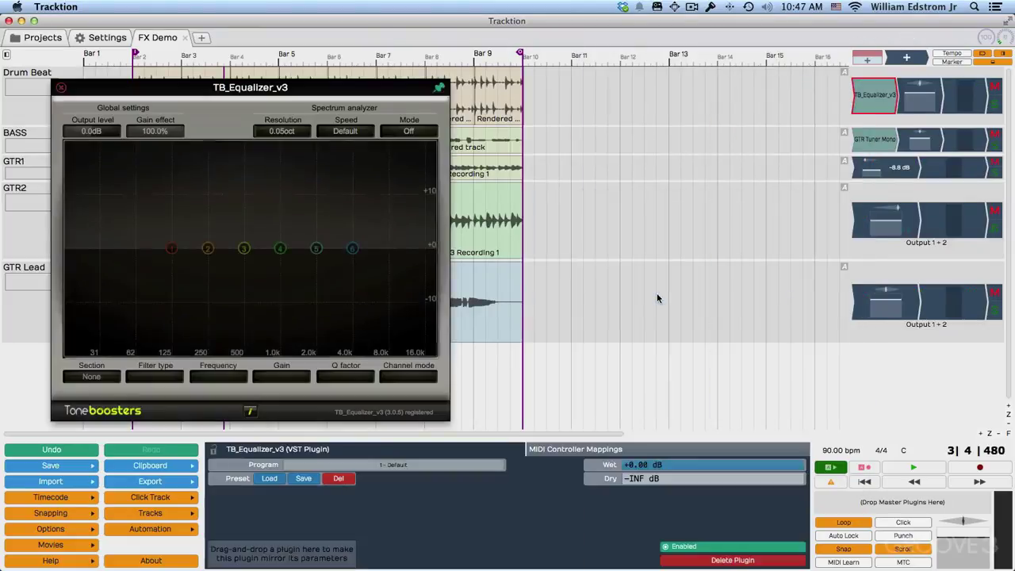
{"action": "double_click", "coordinate": [866, 146]}
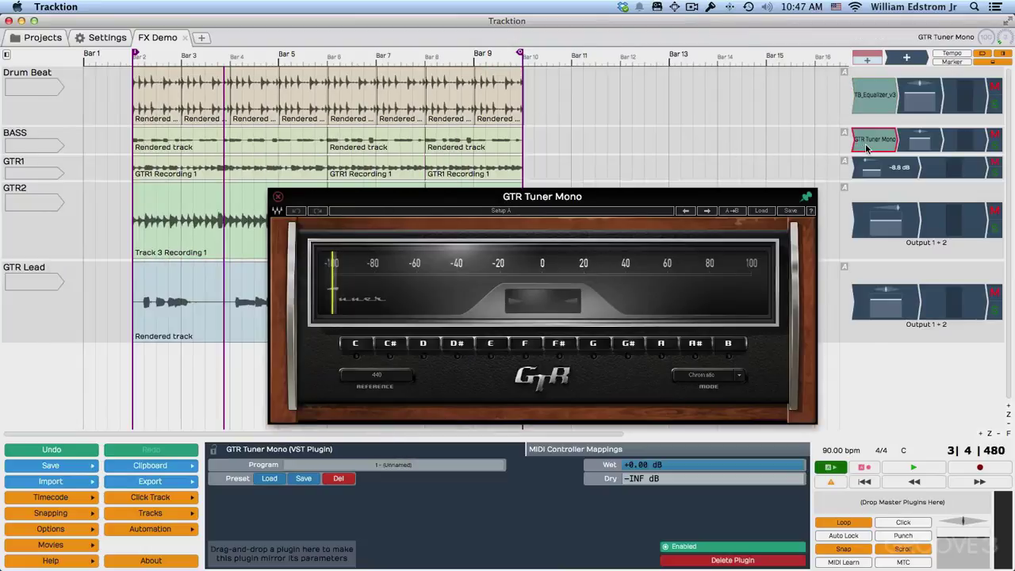
{"action": "double_click", "coordinate": [874, 97]}
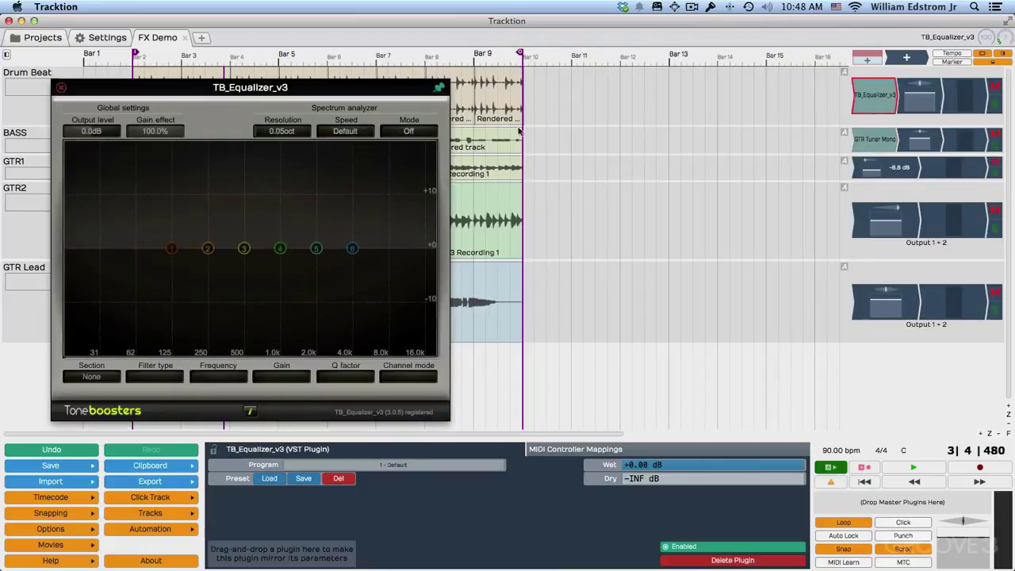
{"action": "double_click", "coordinate": [864, 148]}
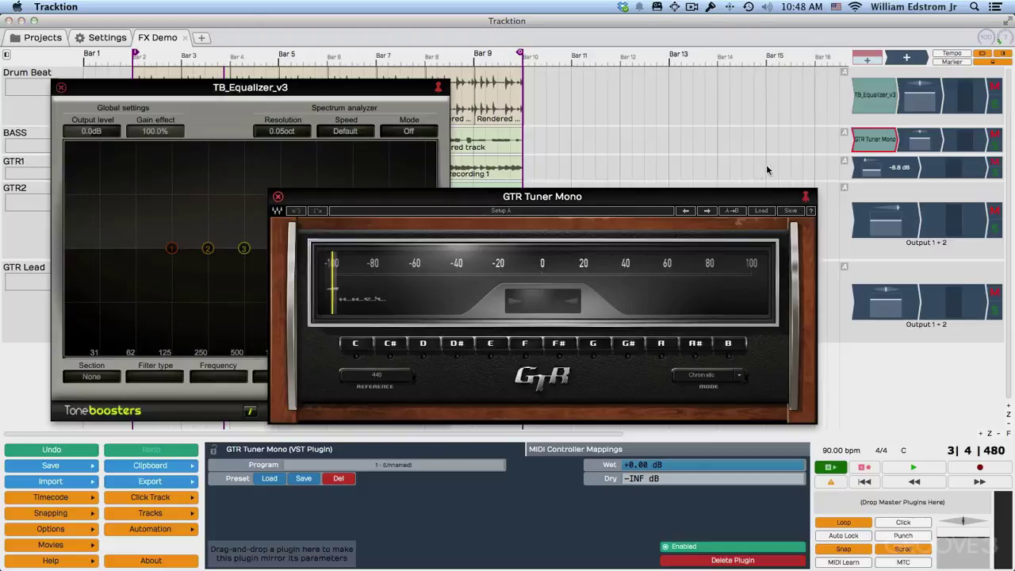
{"action": "left_click", "coordinate": [874, 106]}
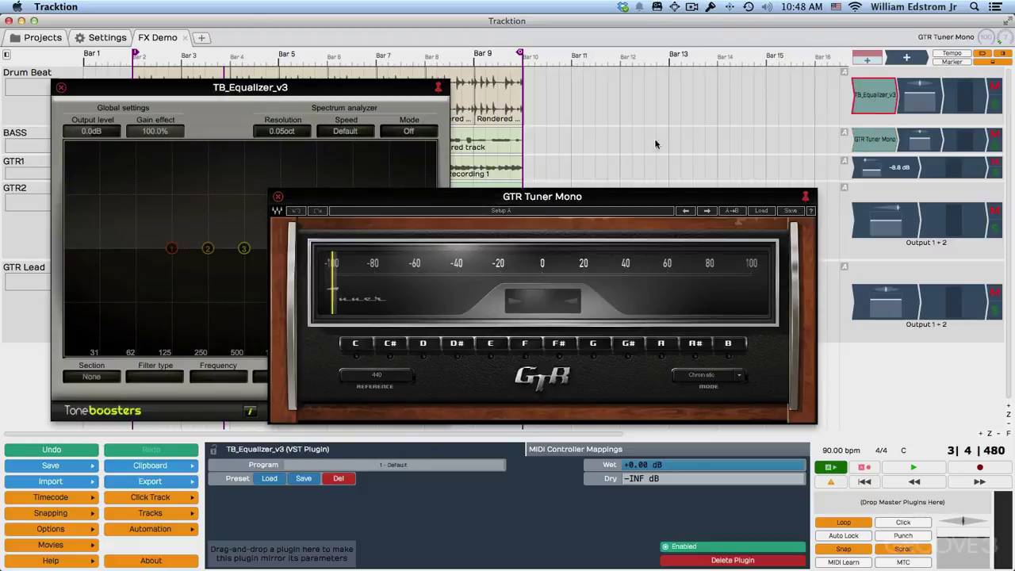
{"action": "left_click", "coordinate": [692, 213]}
{"action": "left_click", "coordinate": [865, 143]}
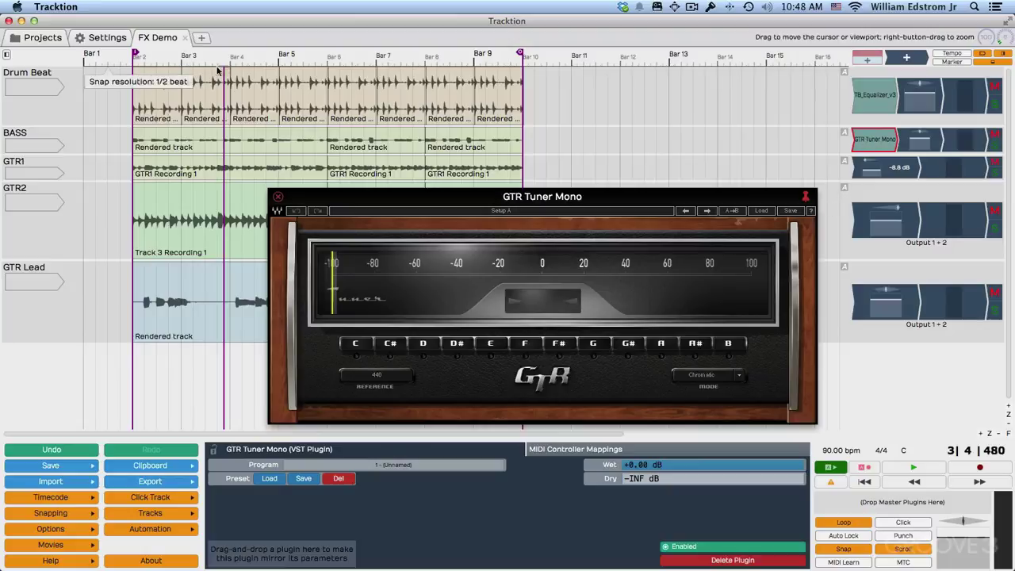
Step: In the plugin Settings, set Pinning Plugin Windows to 'pinned by default', then reopen the pinning options
{"action": "left_click", "coordinate": [101, 38]}
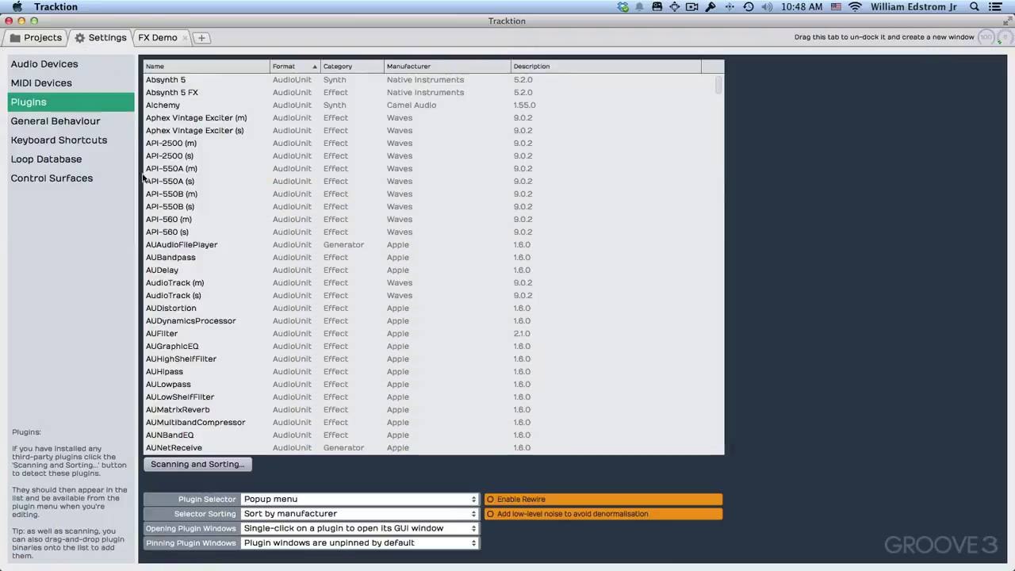
{"action": "left_click", "coordinate": [274, 546]}
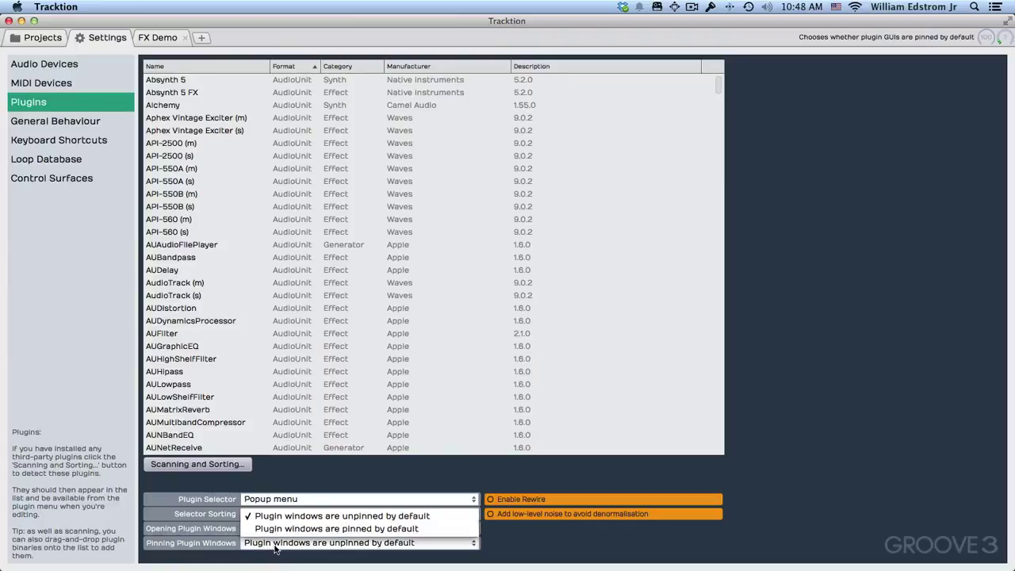
{"action": "left_click", "coordinate": [279, 534]}
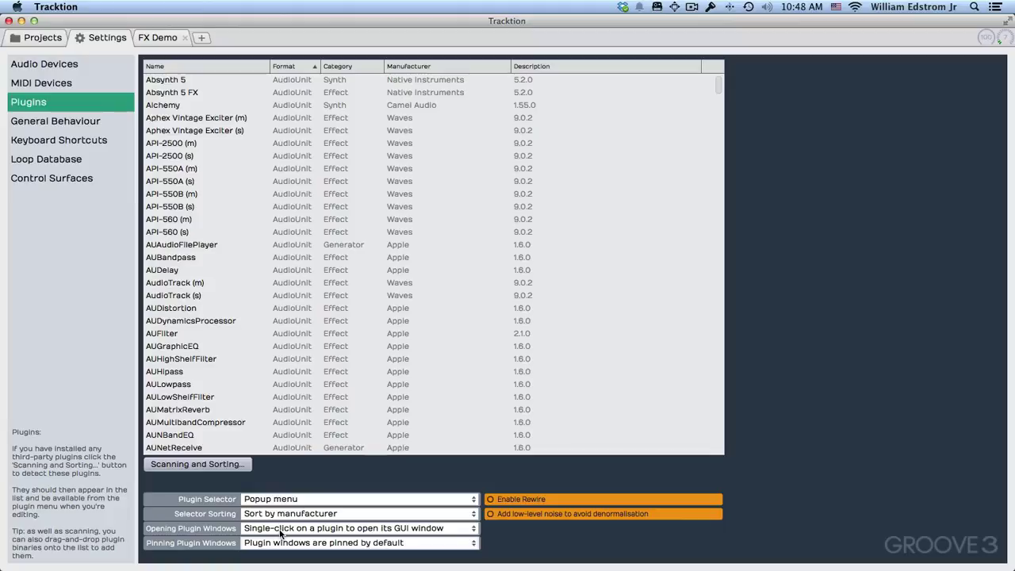
{"action": "left_click", "coordinate": [293, 545]}
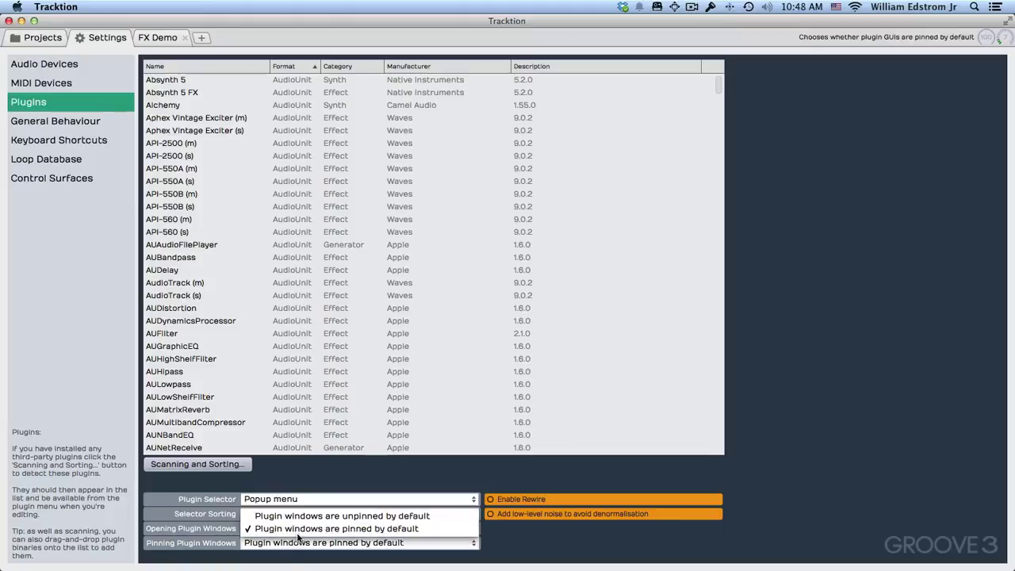
{"action": "left_click", "coordinate": [295, 515]}
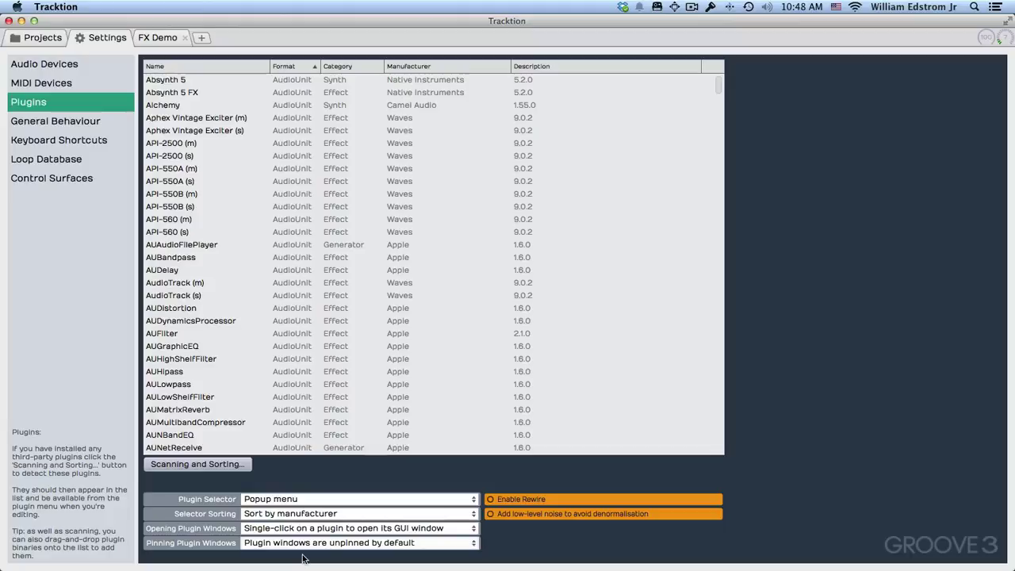